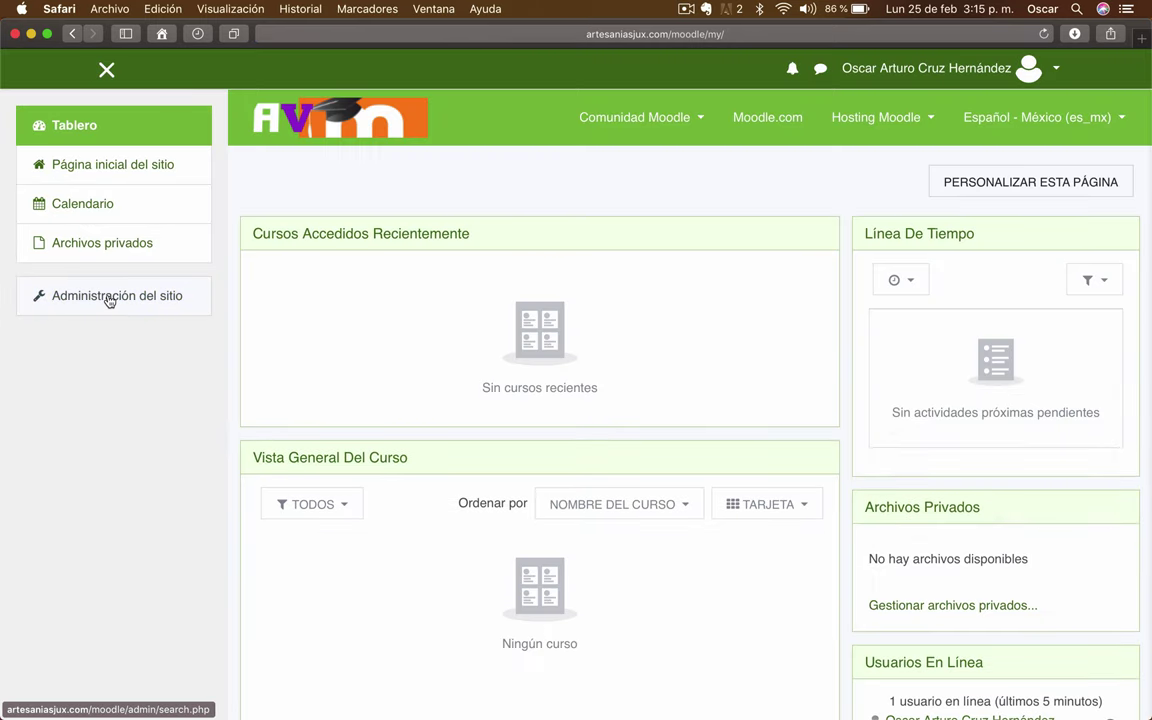
Step: Open the form for adding a new course from the site administration's course settings
click(110, 297)
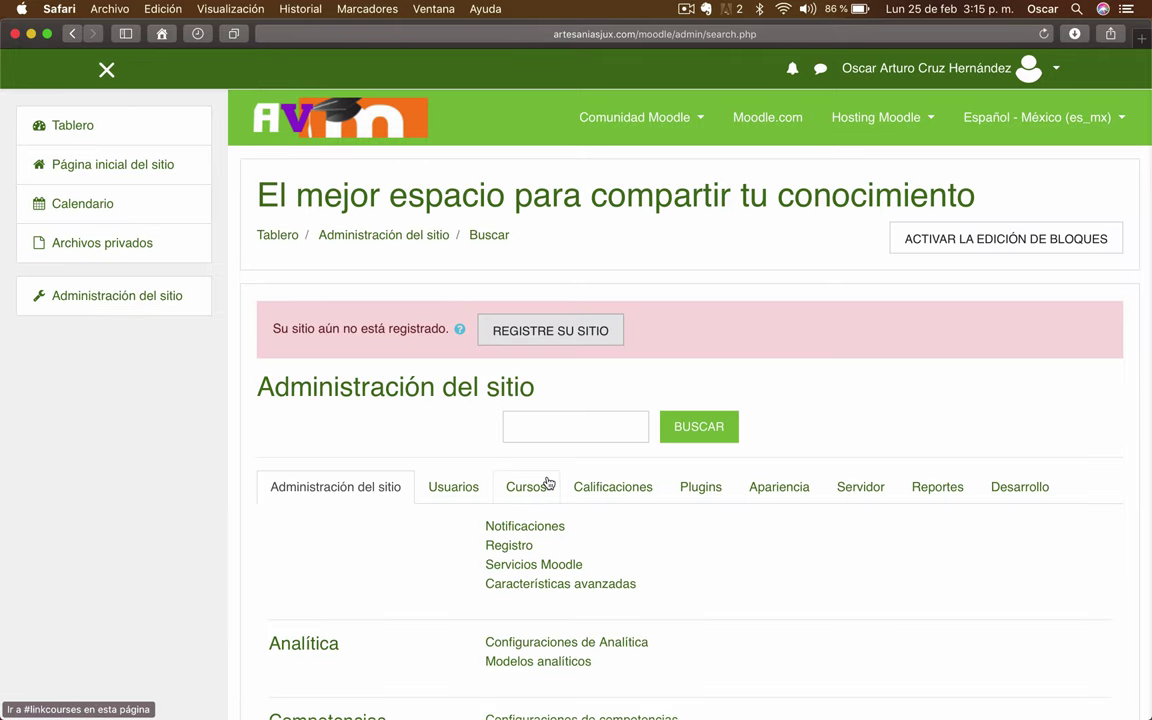
click(528, 487)
scroll(877, 436, down, 3)
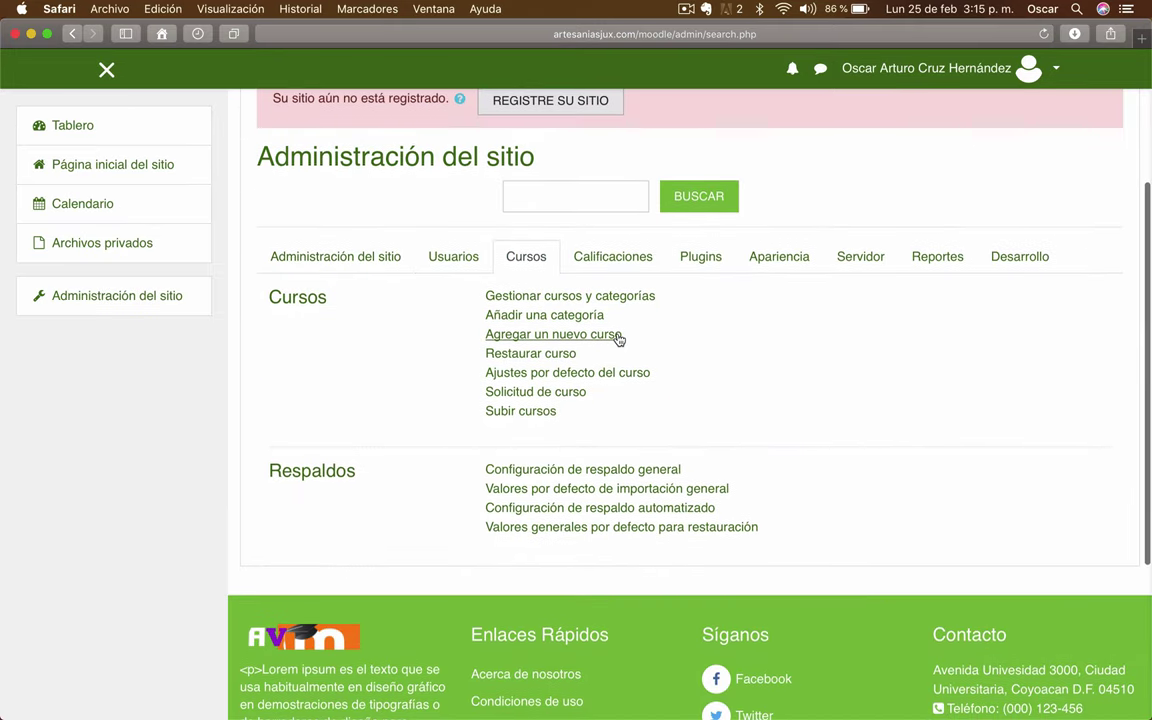
click(560, 337)
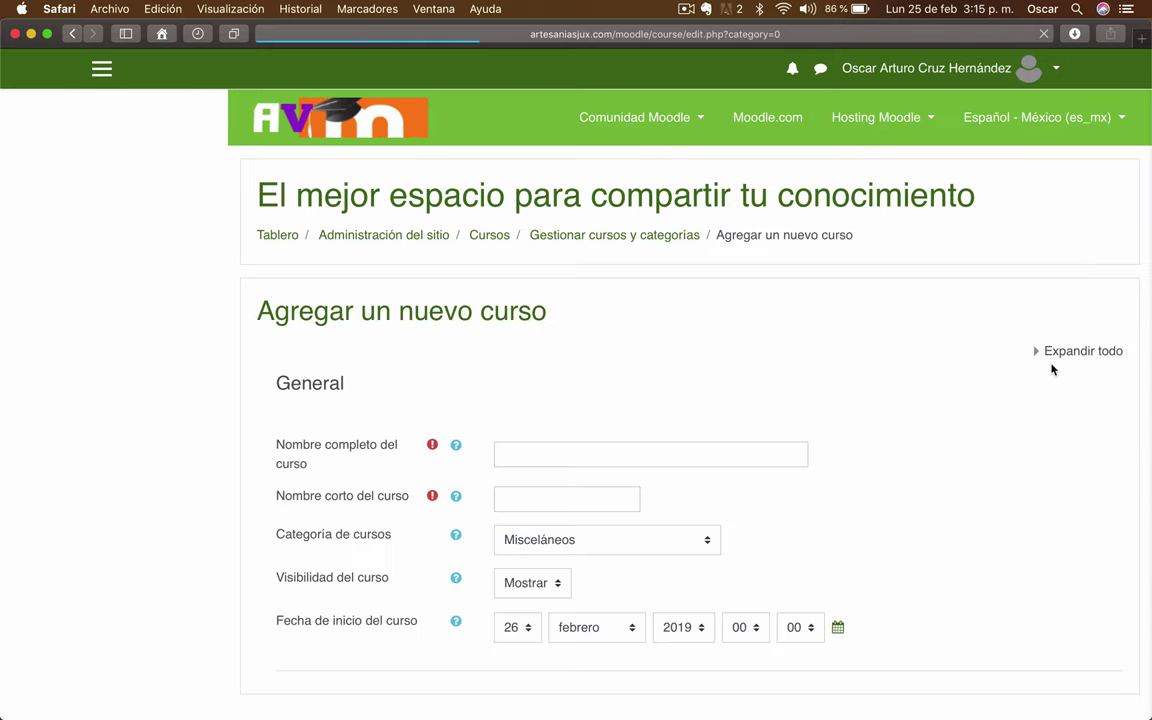
Step: Expand the course format section and set the format to Formato social
scroll(430, 436, down, 10)
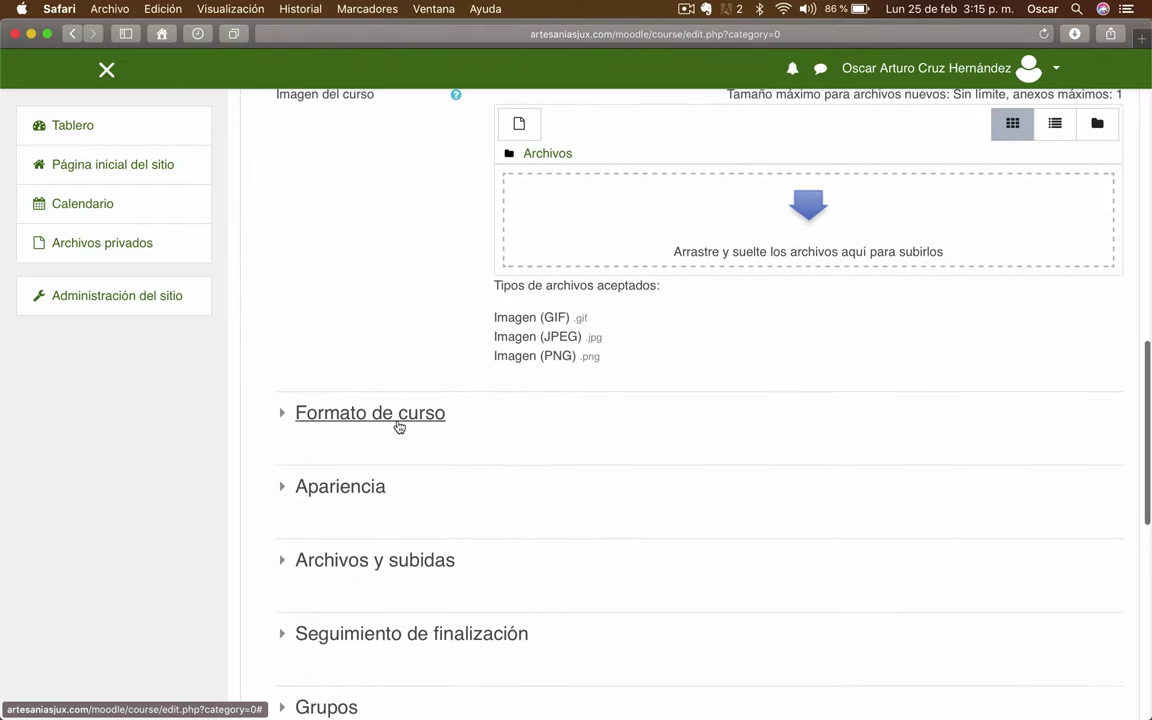
click(398, 418)
scroll(792, 422, down, 3)
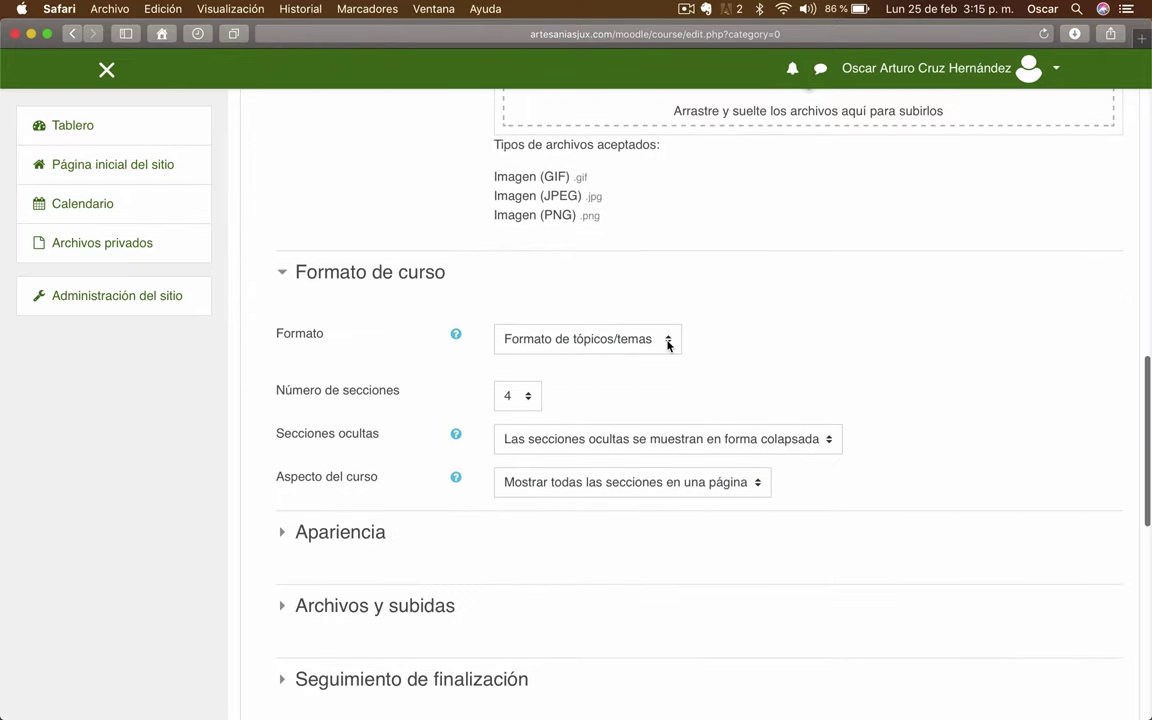
click(668, 345)
click(978, 428)
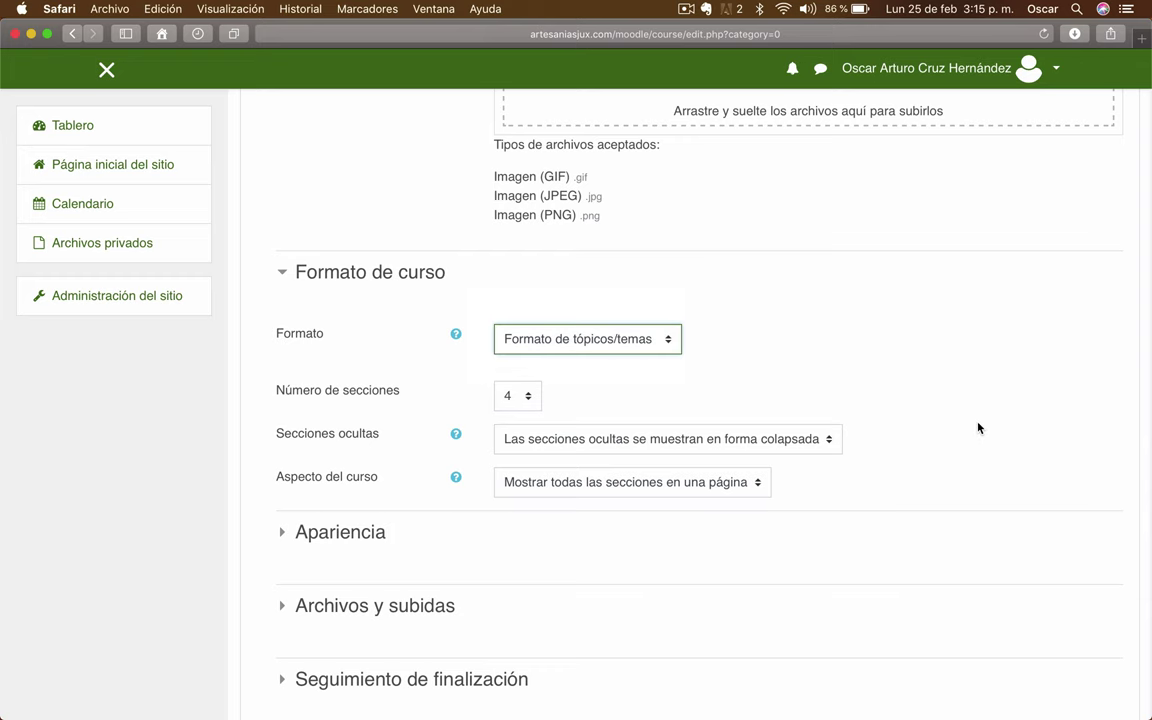
key(Down)
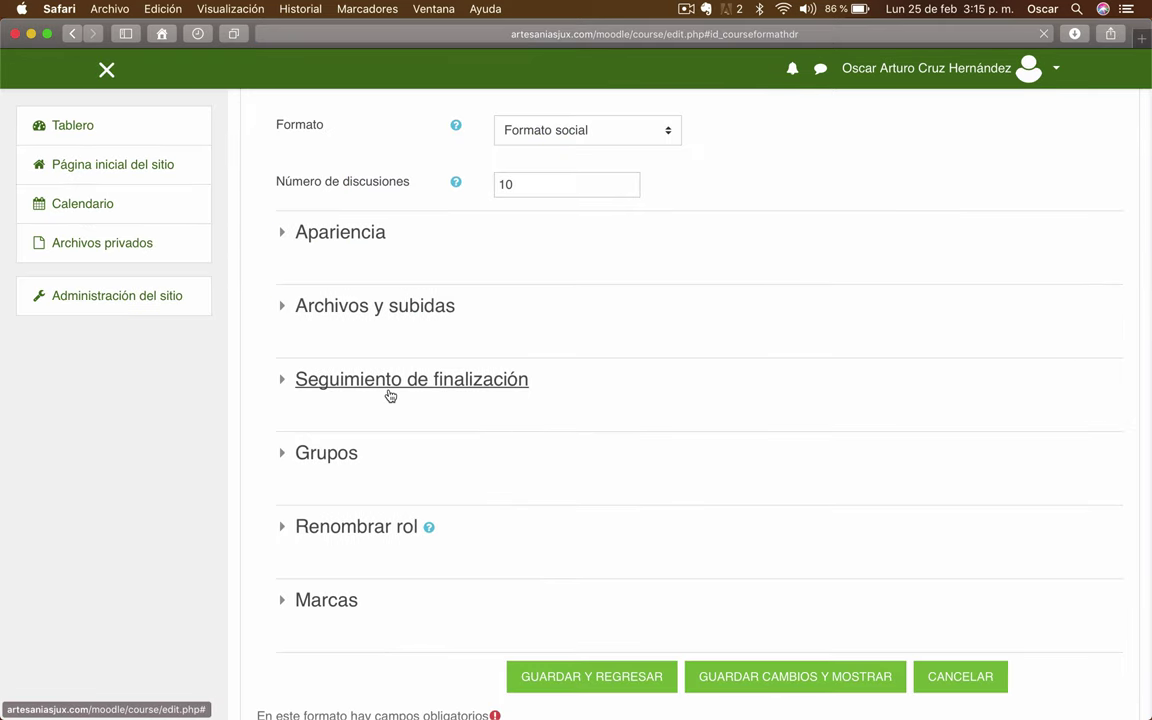
Step: Enter "Curso Formato Social" as the course's full name and "CFS" as its short name
scroll(390, 396, up, 15)
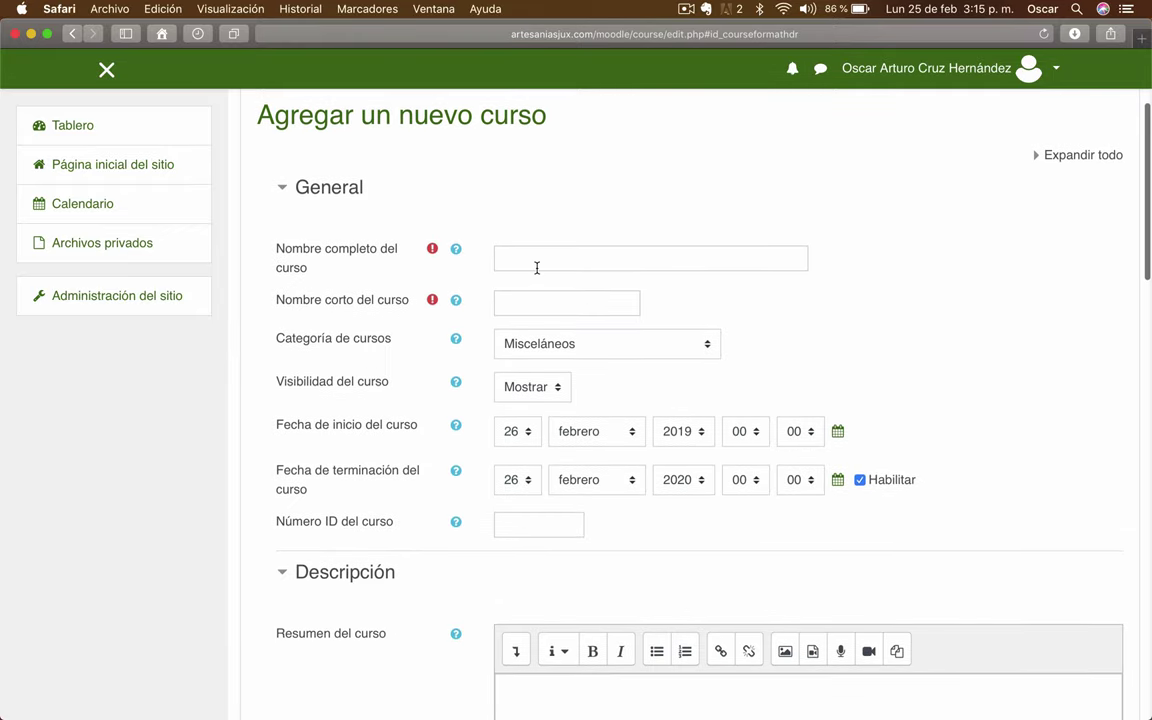
click(537, 268)
text(Curso )
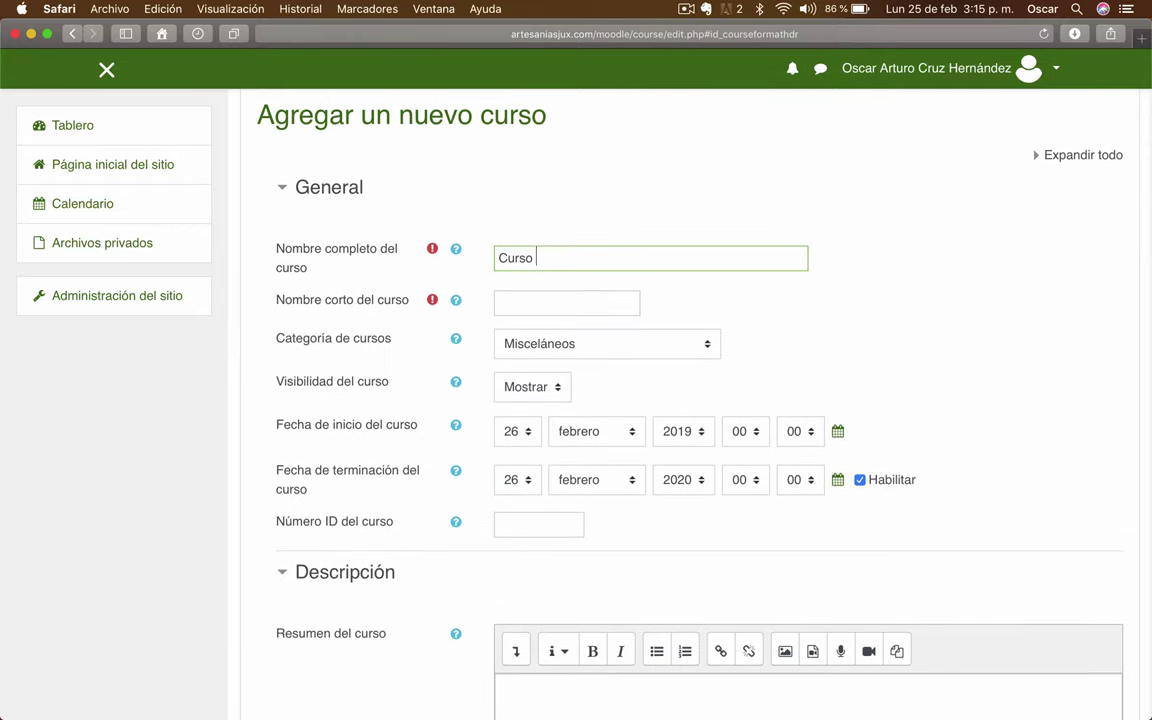
text(Formato Social)
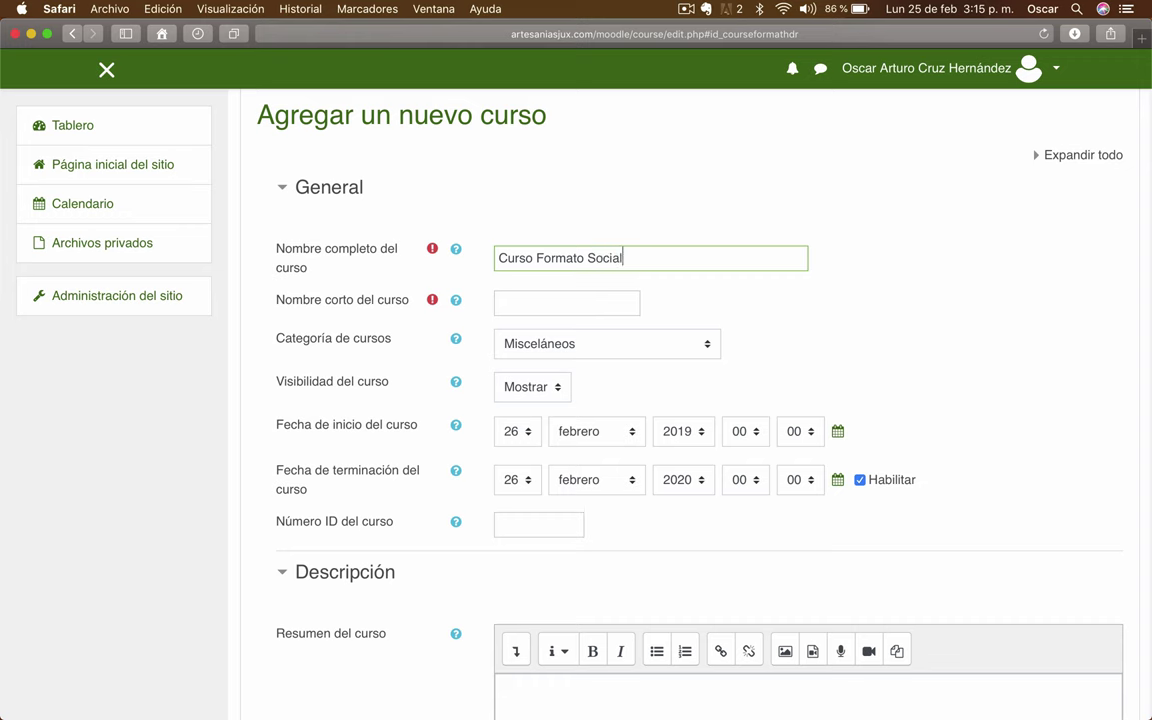
key(Tab)
click(904, 371)
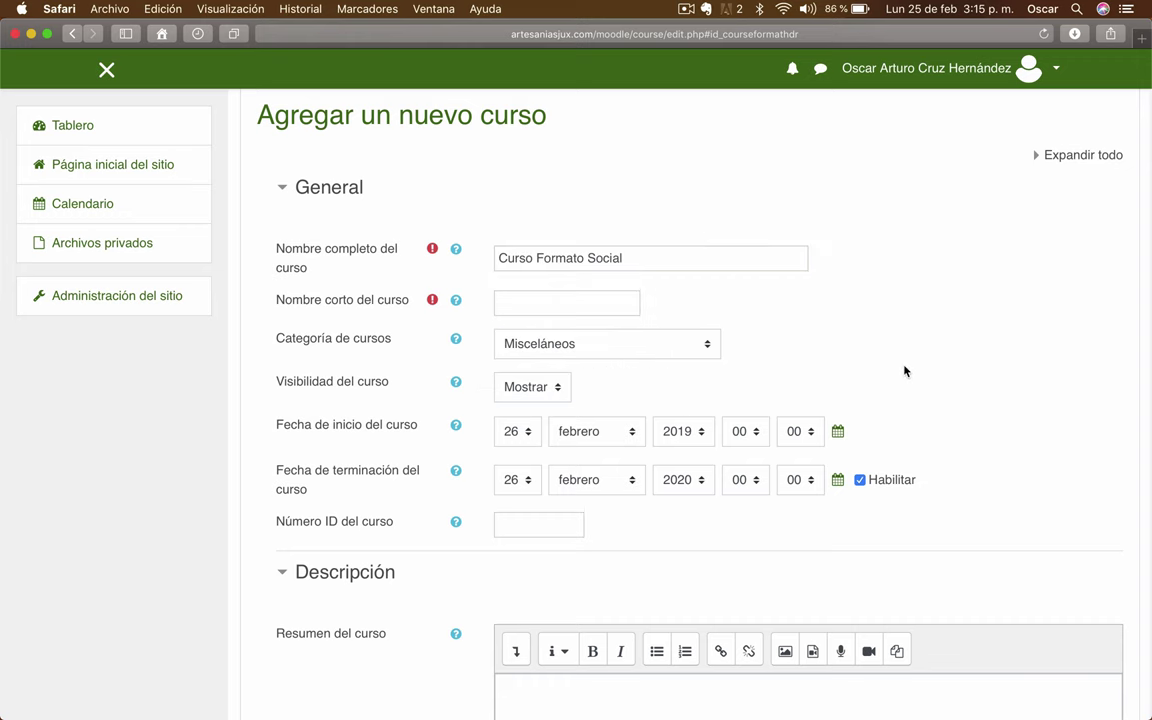
click(541, 304)
double_click(501, 304)
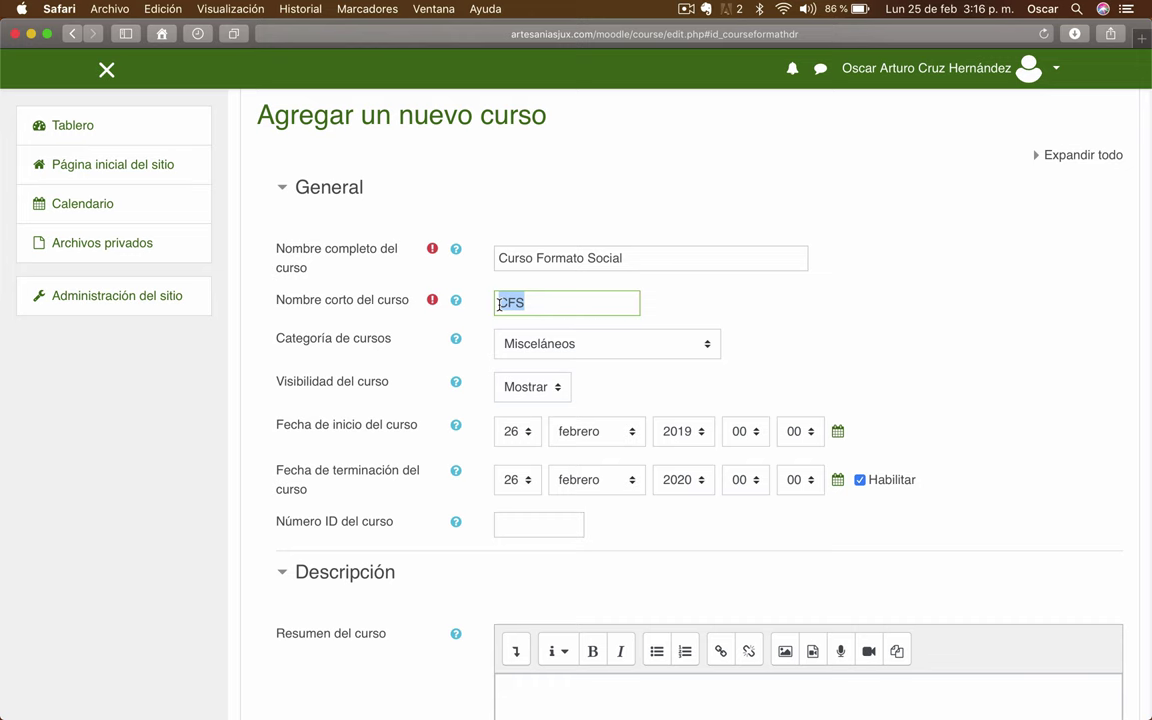
Step: Assign the course to the Matemáticas category
scroll(992, 432, down, 2)
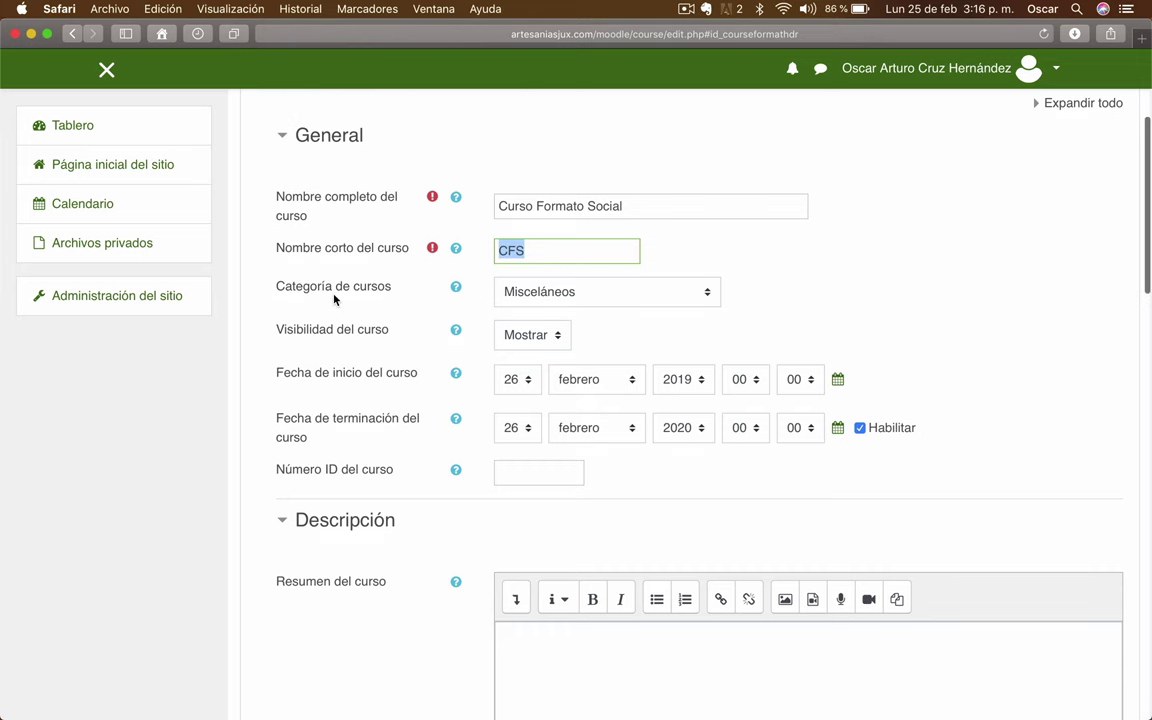
click(706, 295)
click(700, 309)
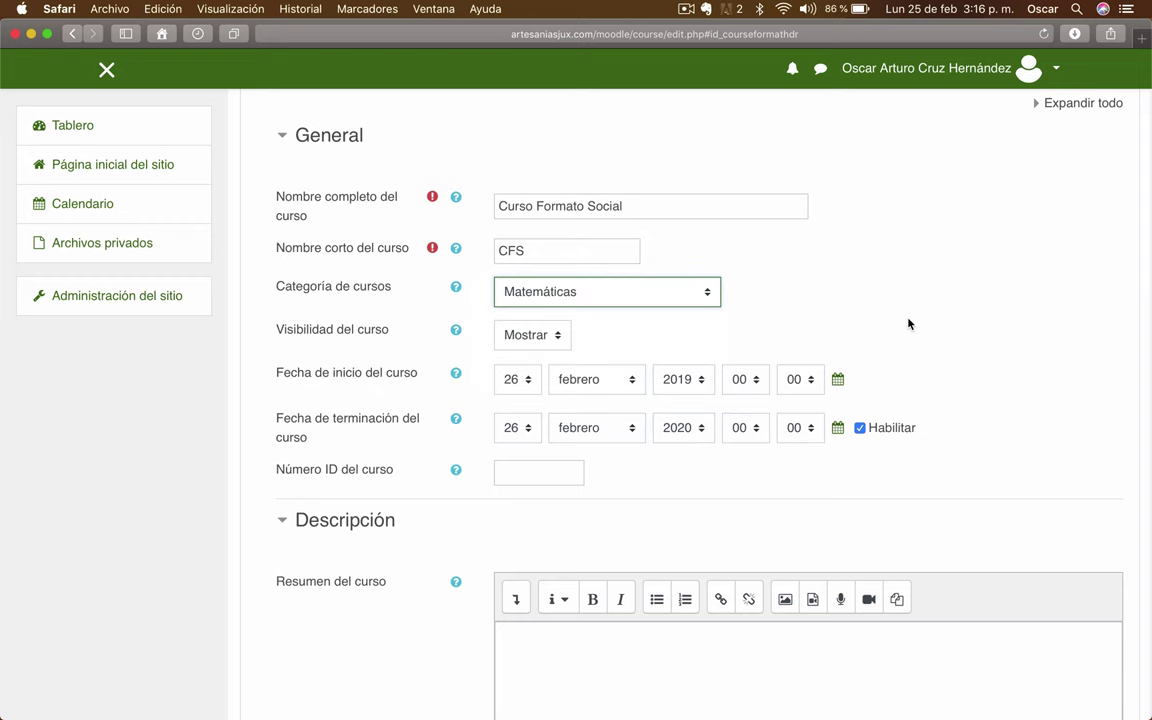
Step: Set the course start date to 25 febrero 2019 and the end date to 24 marzo 2019
scroll(908, 324, down, 5)
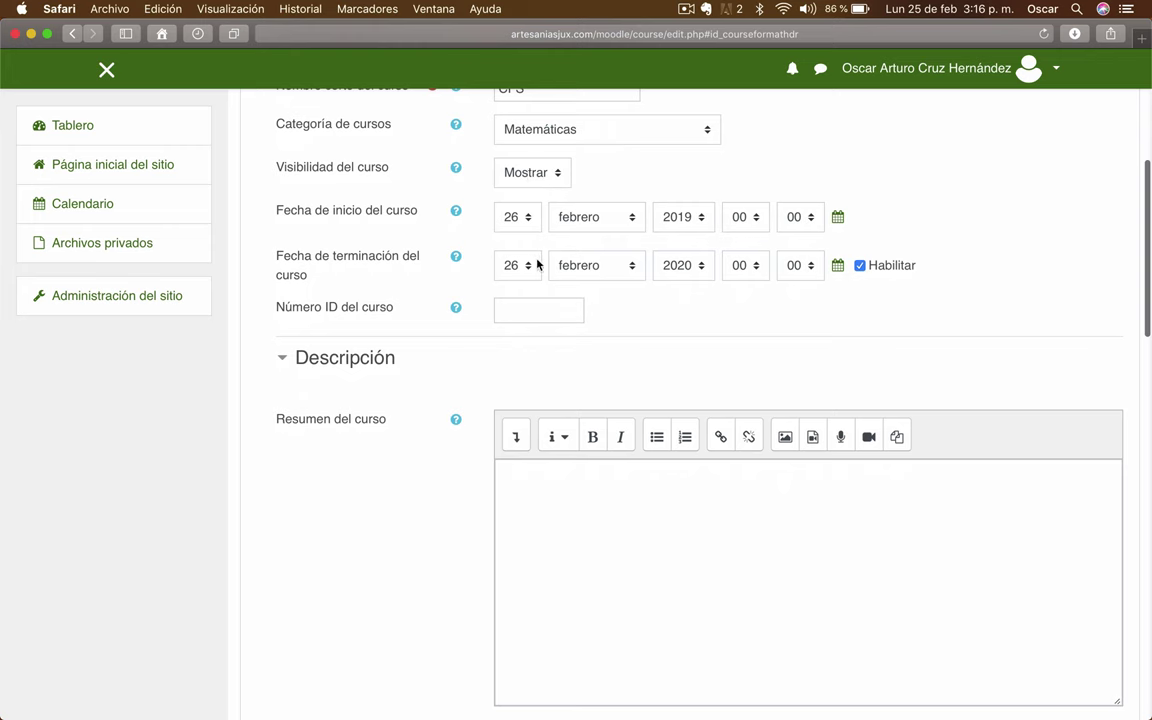
click(525, 217)
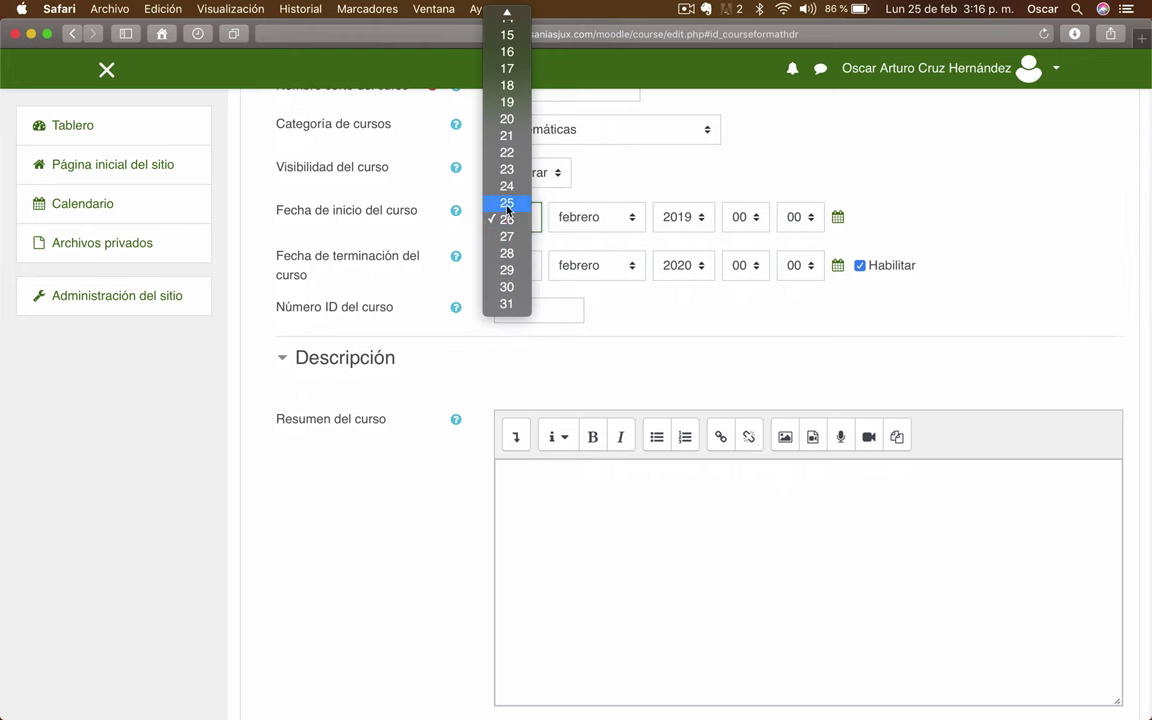
click(520, 203)
click(533, 277)
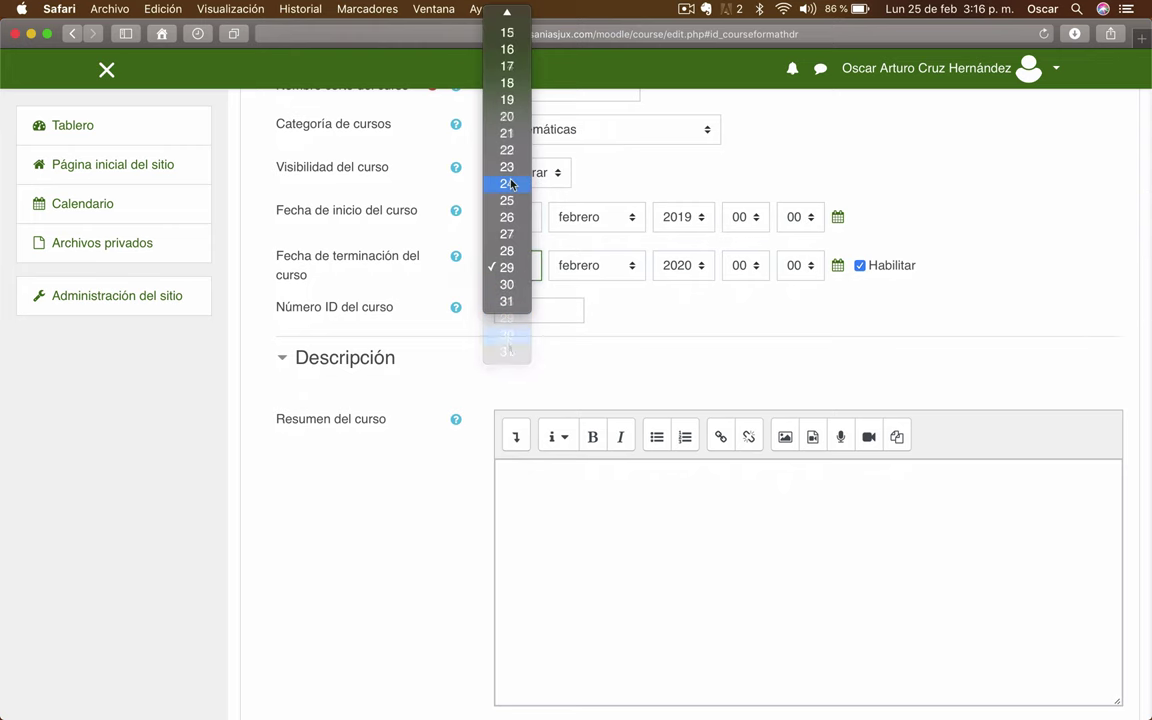
click(511, 183)
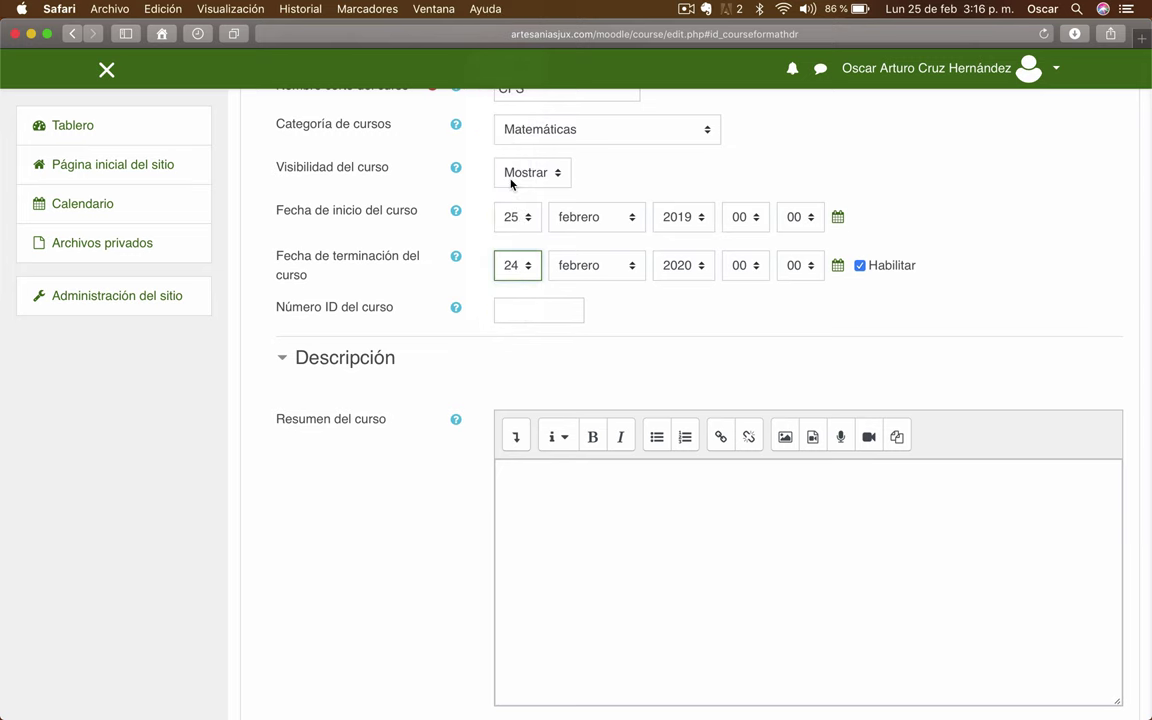
click(636, 264)
click(574, 285)
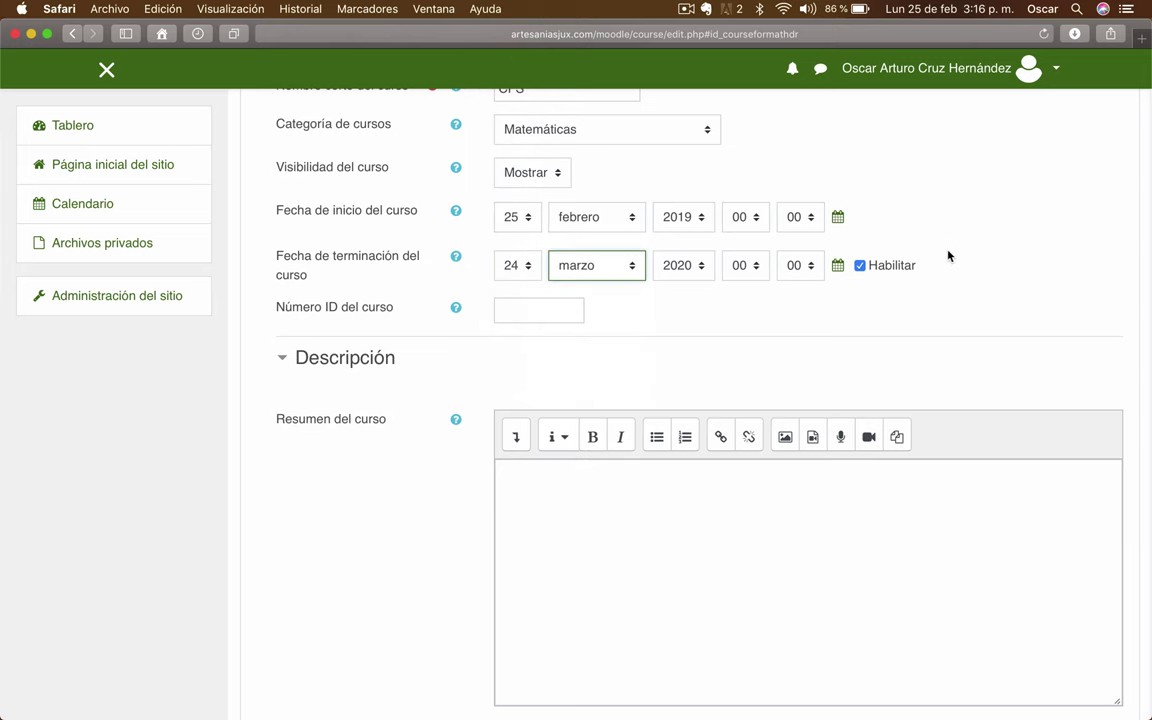
click(709, 262)
click(682, 253)
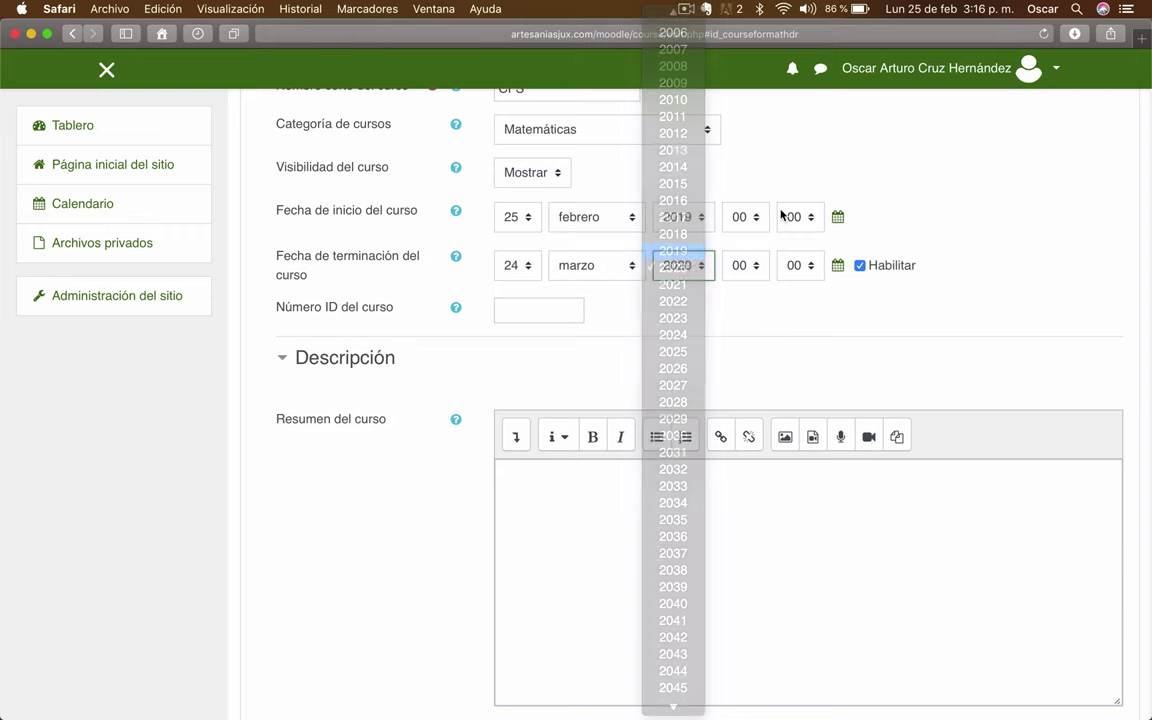
Step: Copy the course's full name, "Curso Formato Social", into the course summary
scroll(1034, 301, down, 1)
scroll(1034, 301, down, 4)
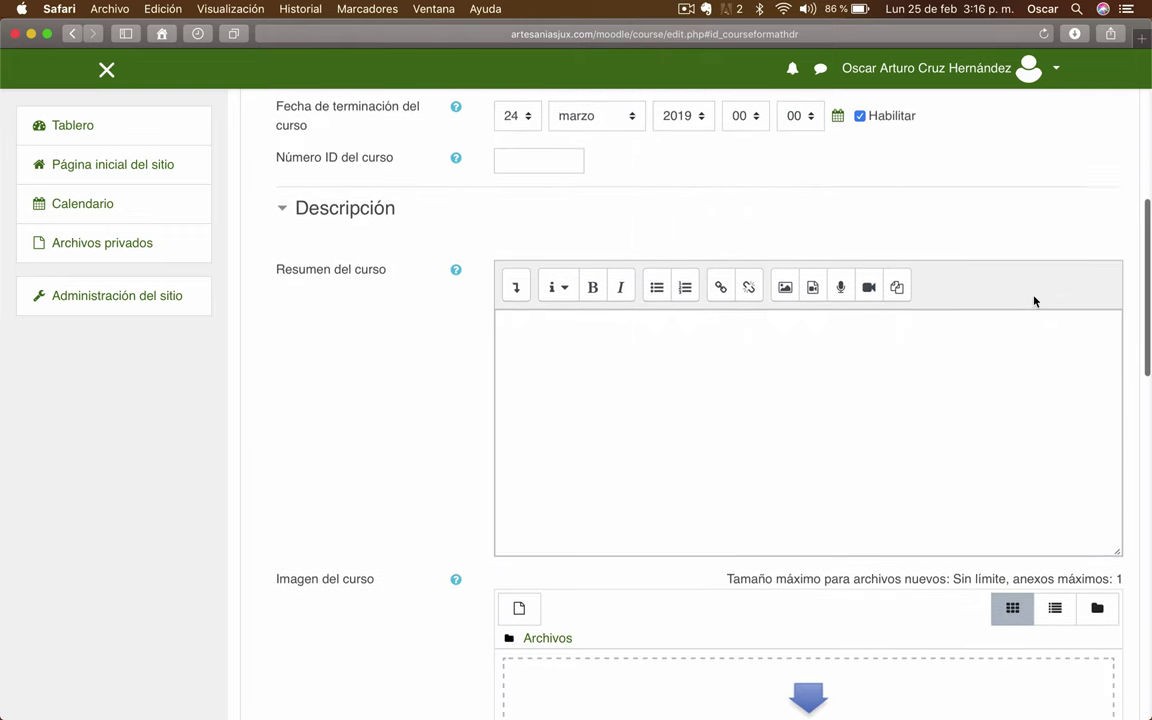
scroll(556, 306, up, 10)
scroll(556, 306, down, 1)
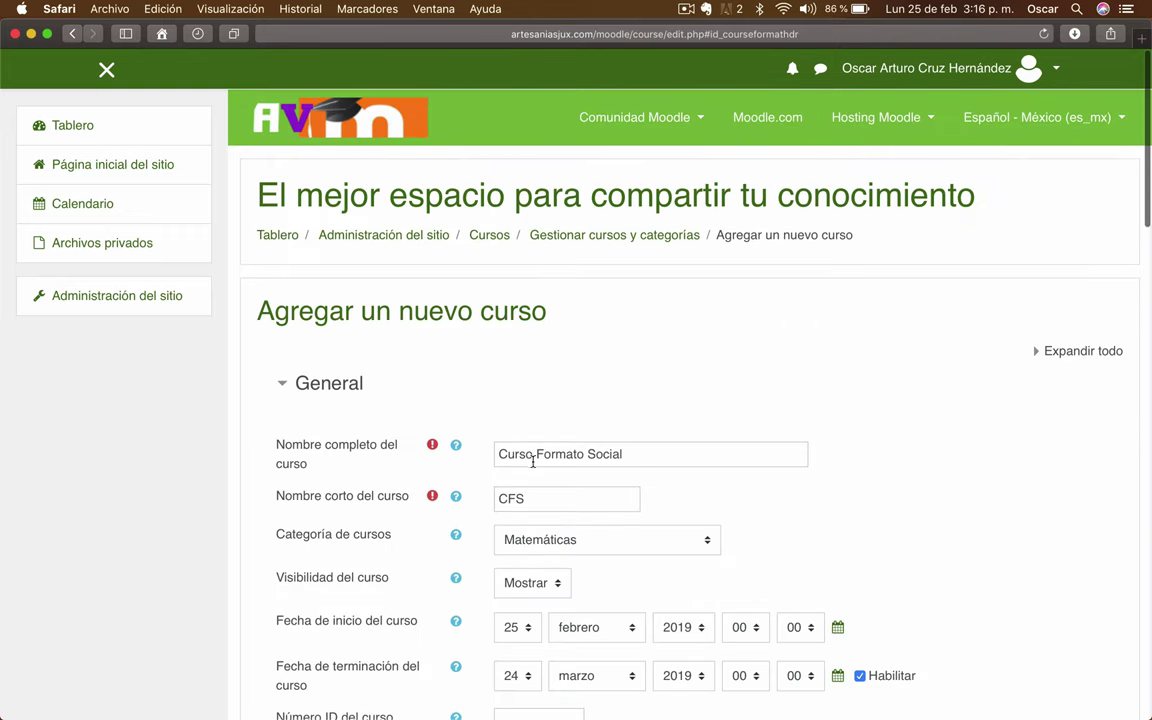
triple_click(521, 453)
key(super+c)
scroll(1008, 500, down, 10)
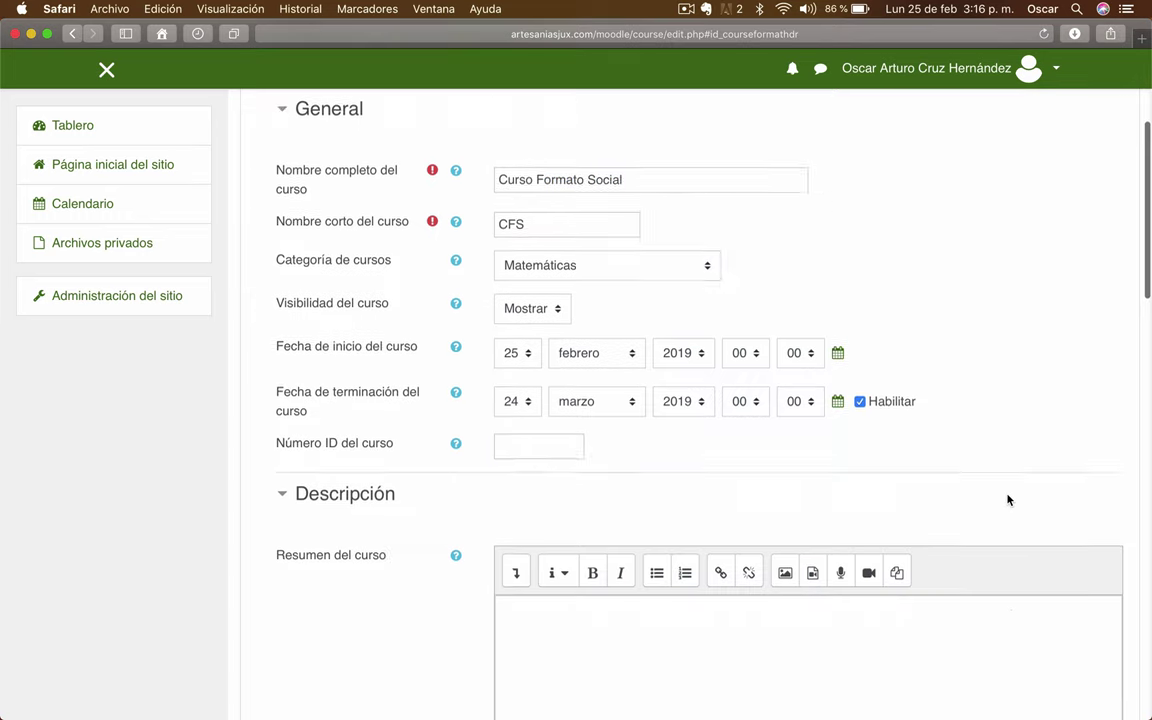
click(659, 494)
key(super+v)
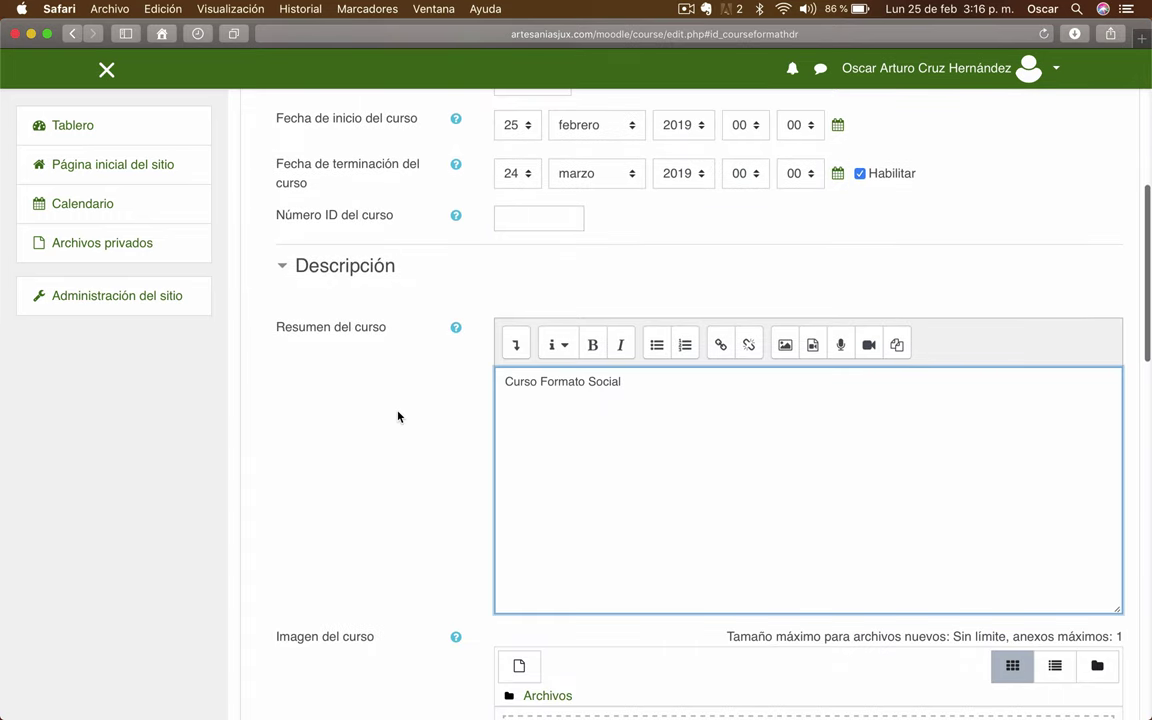
Step: Upload Carrusel4.jpg from the Documentos folder as the course image
scroll(399, 417, down, 8)
click(712, 389)
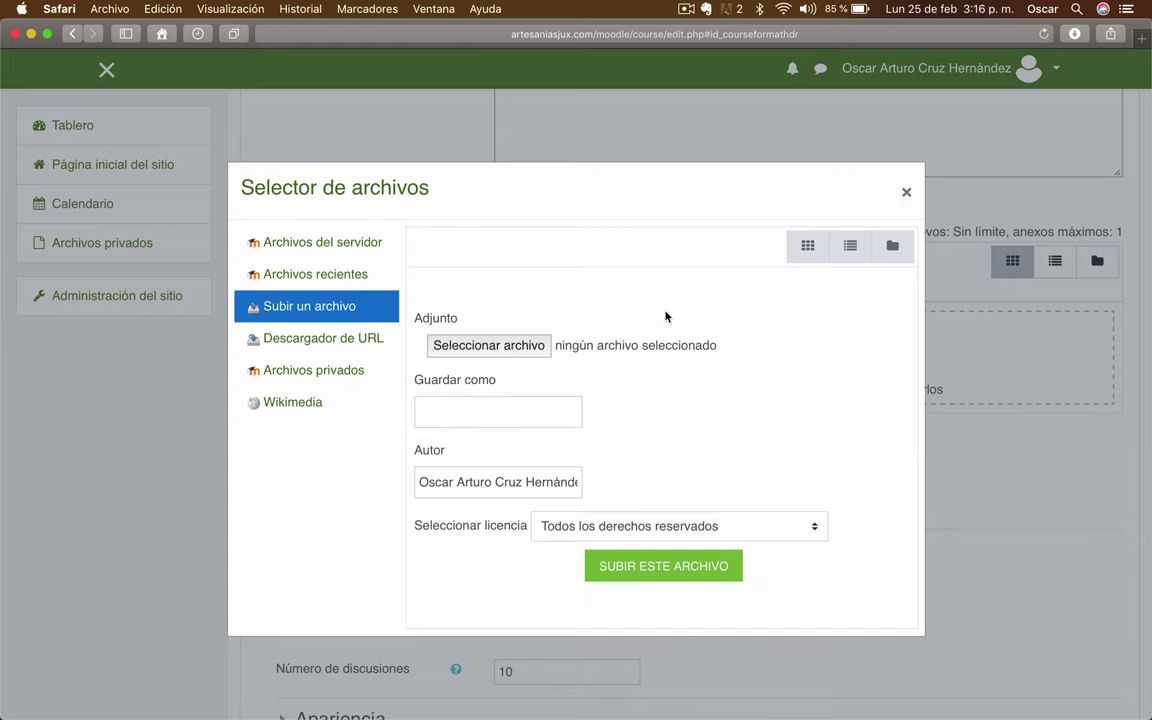
click(504, 347)
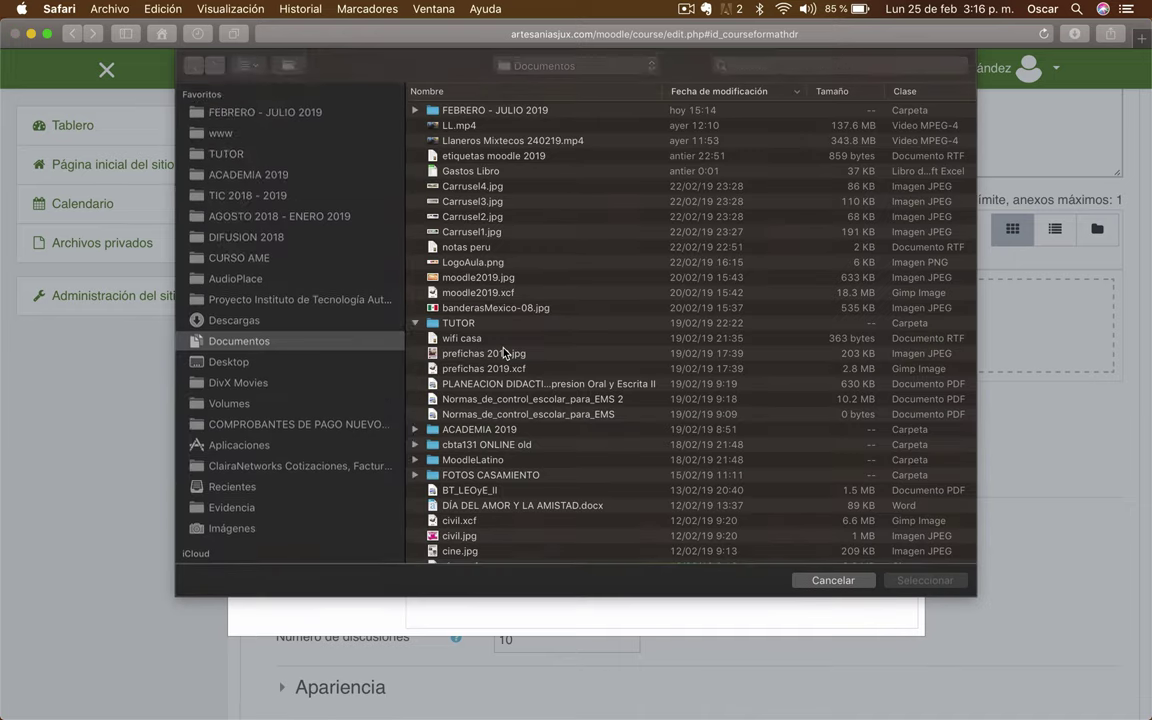
click(480, 190)
click(1103, 650)
click(642, 567)
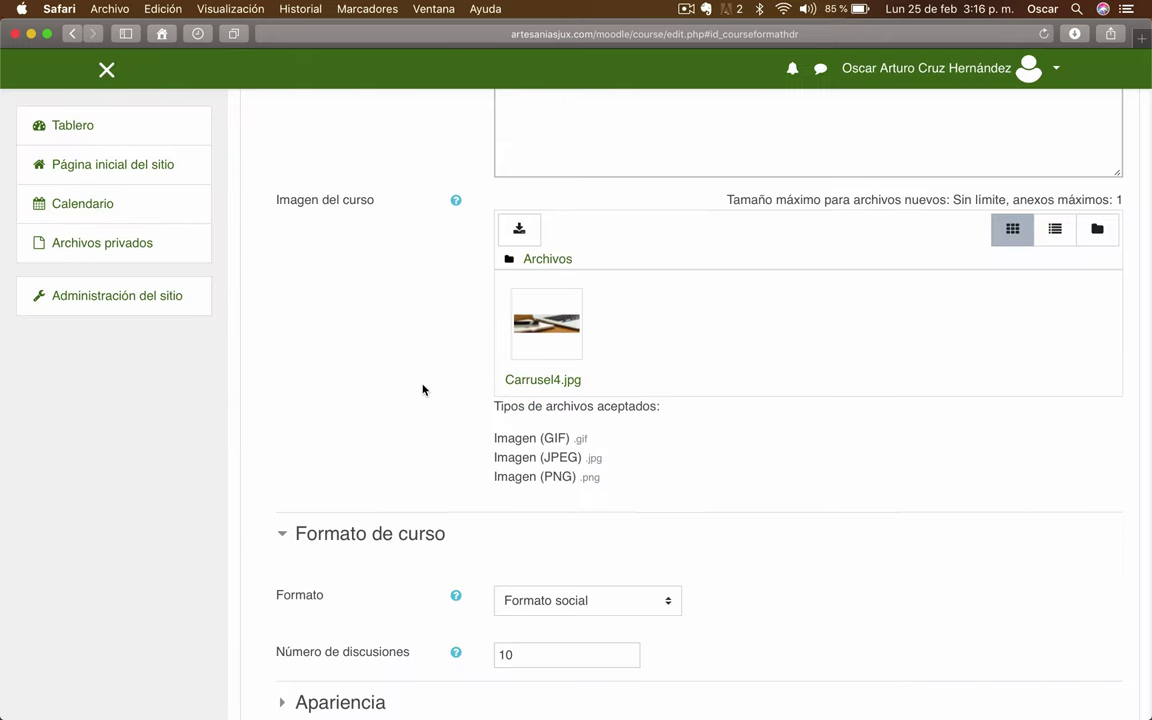
Step: Consult the help on course formats and set the number of discussions to 5
scroll(422, 391, down, 3)
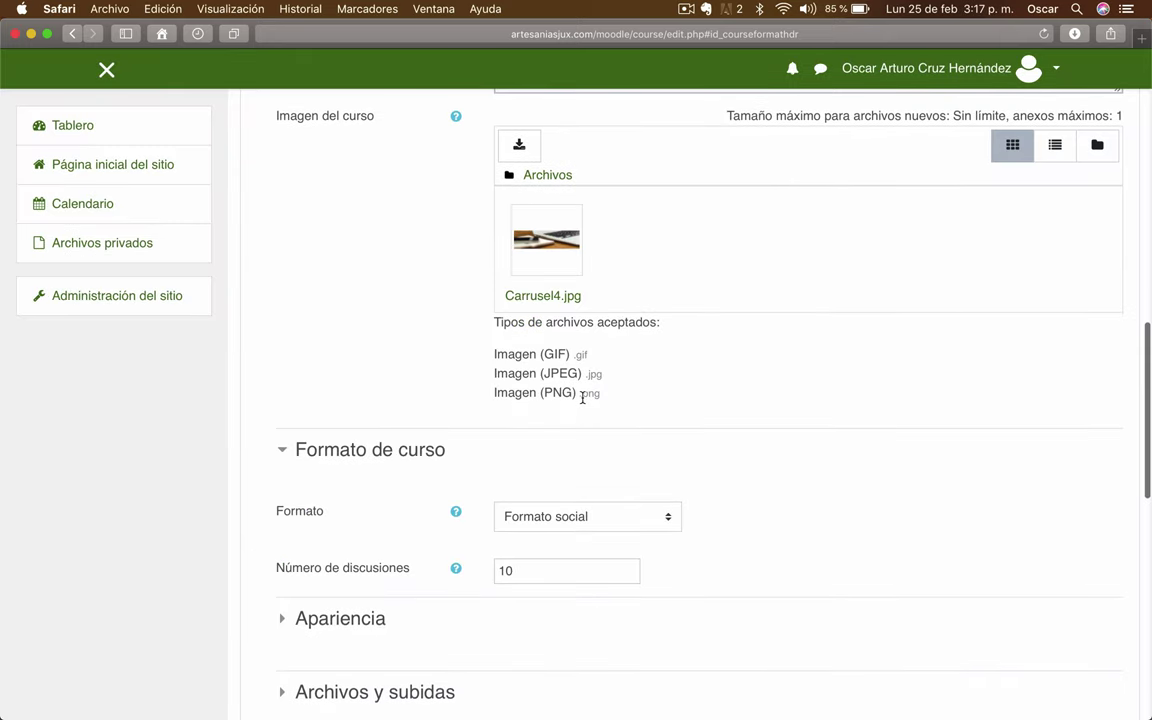
scroll(401, 391, down, 5)
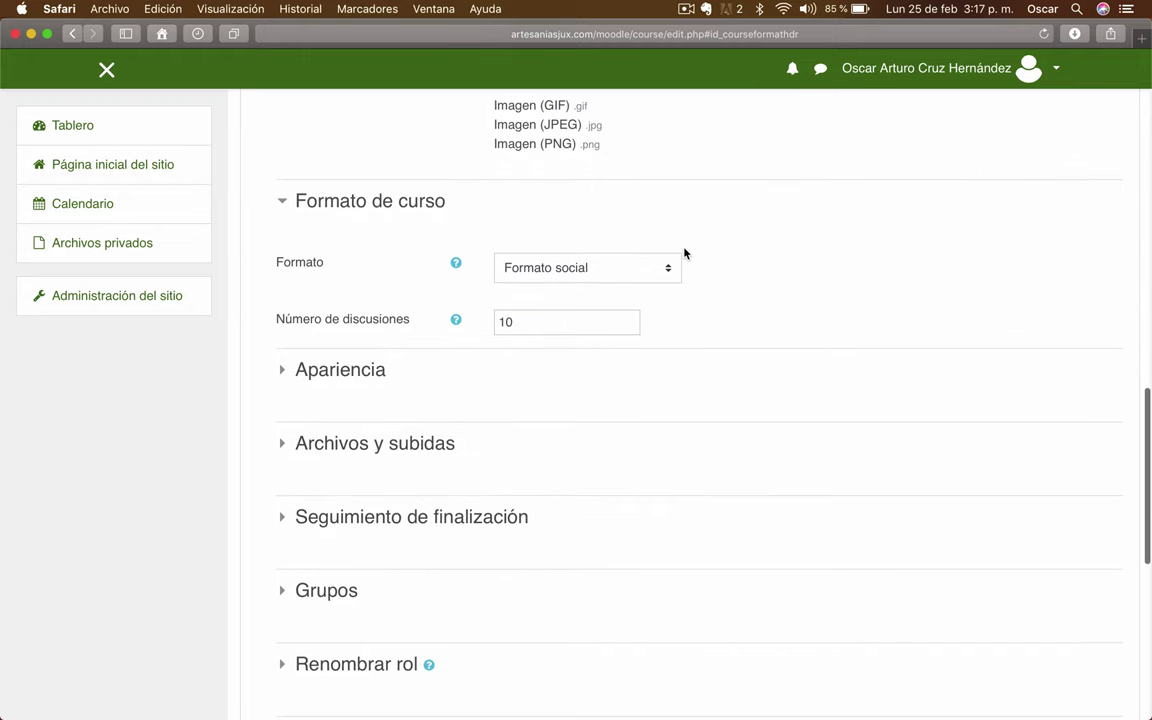
click(457, 265)
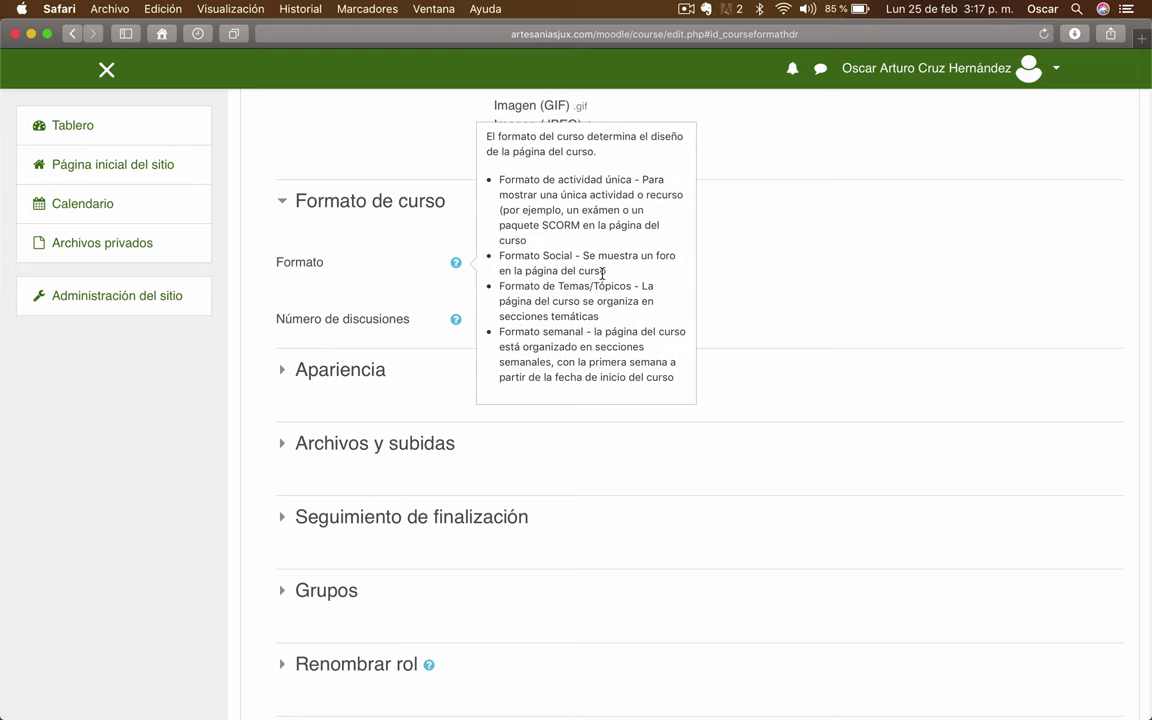
click(865, 286)
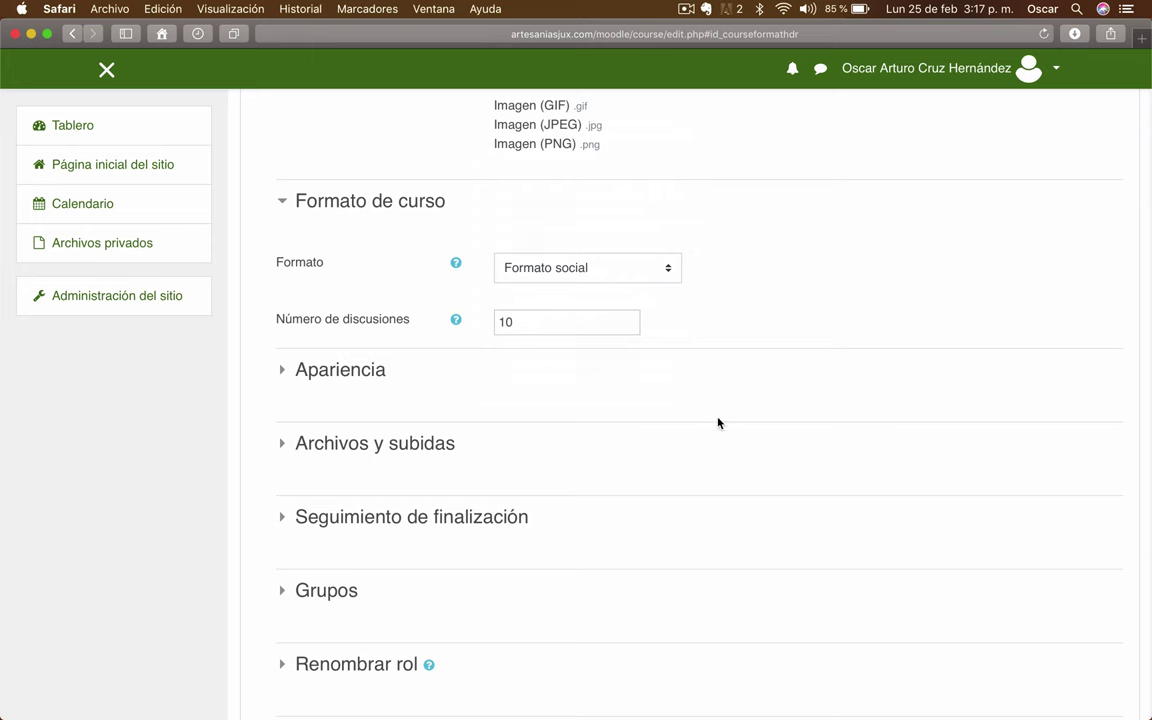
double_click(550, 315)
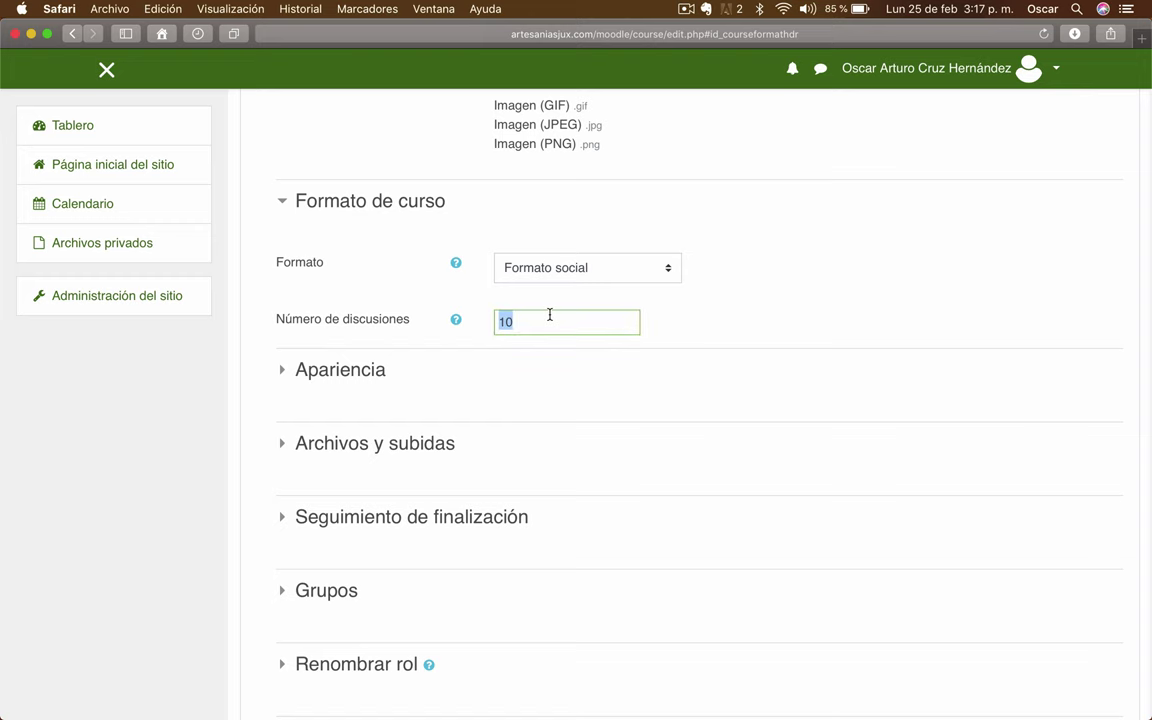
text(5)
click(733, 308)
Step: Expand the appearance section and force the course language to English (en)
scroll(643, 288, down, 2)
click(381, 296)
scroll(381, 298, down, 2)
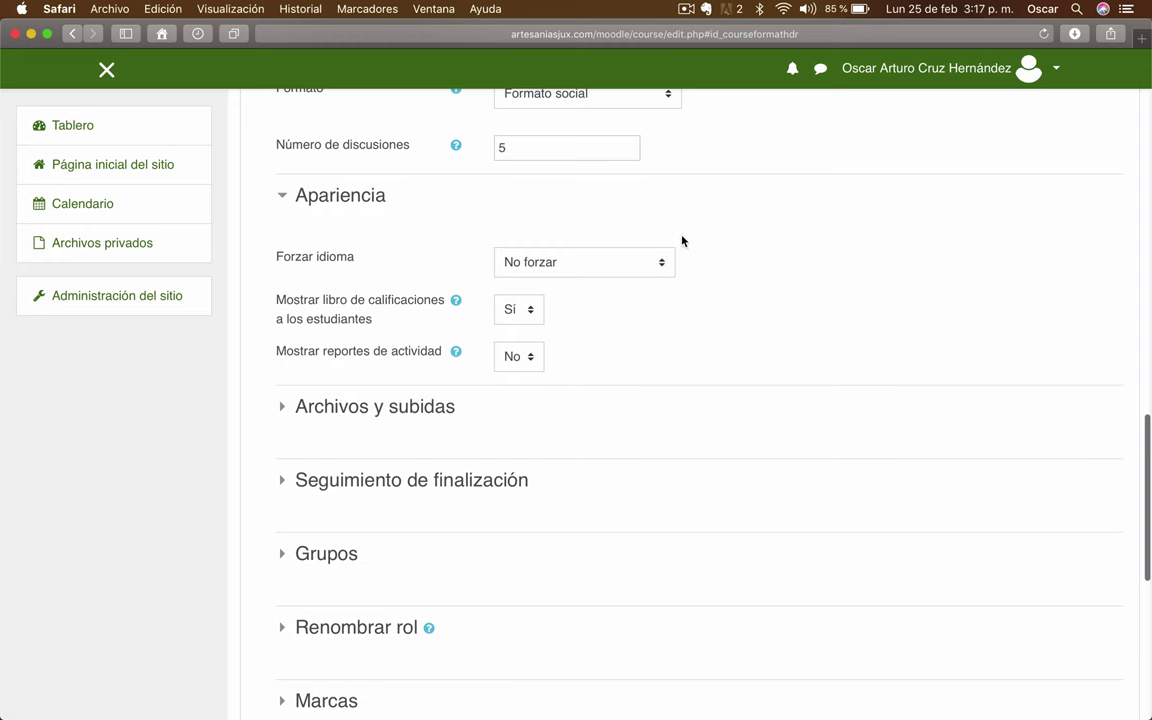
click(600, 258)
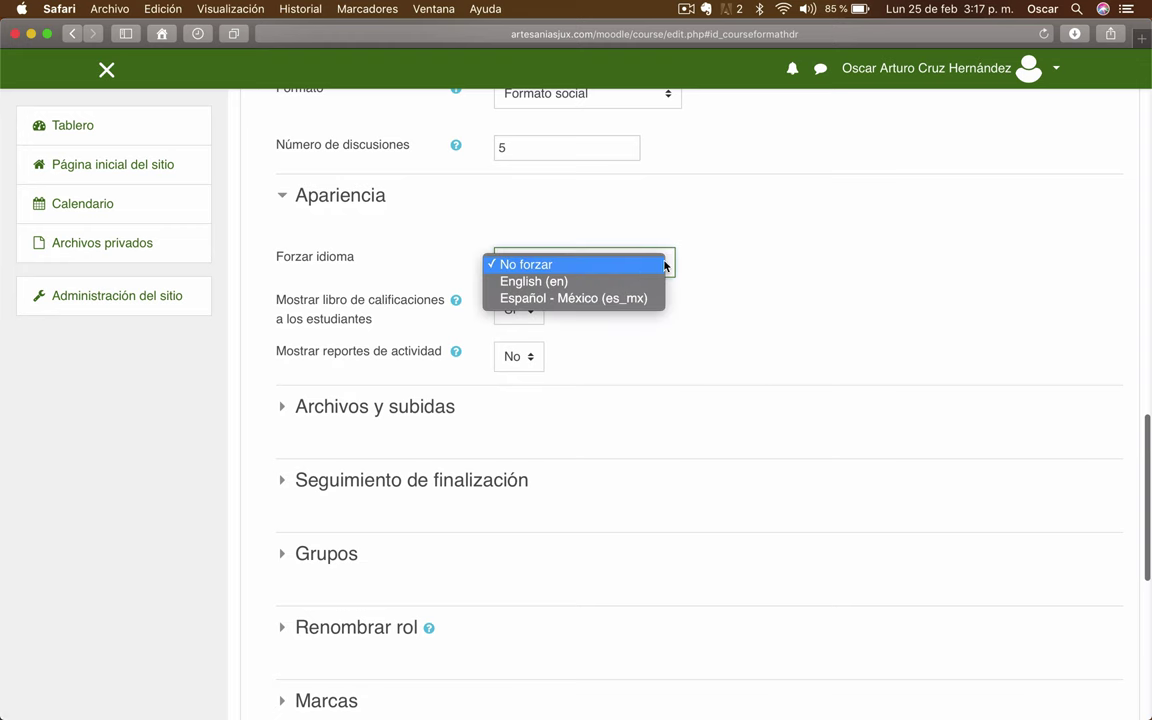
click(540, 282)
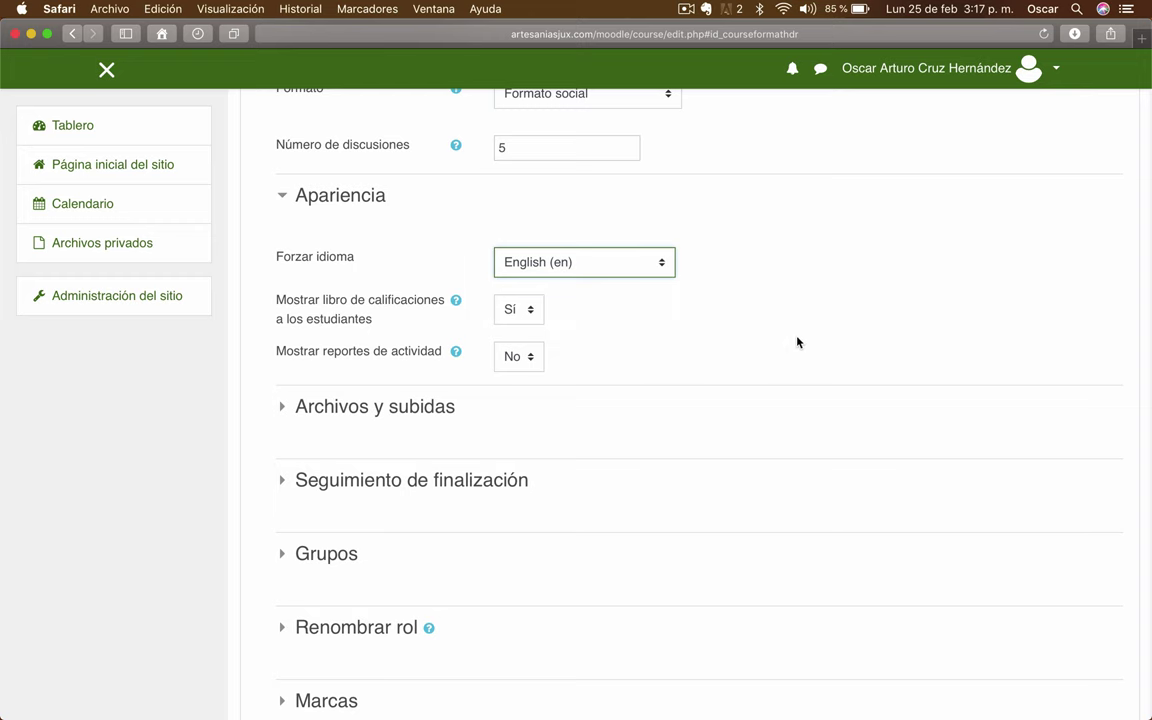
Step: Expand the files and uploads section and set the maximum size for files uploaded by users to 2MB
scroll(797, 342, down, 3)
click(391, 270)
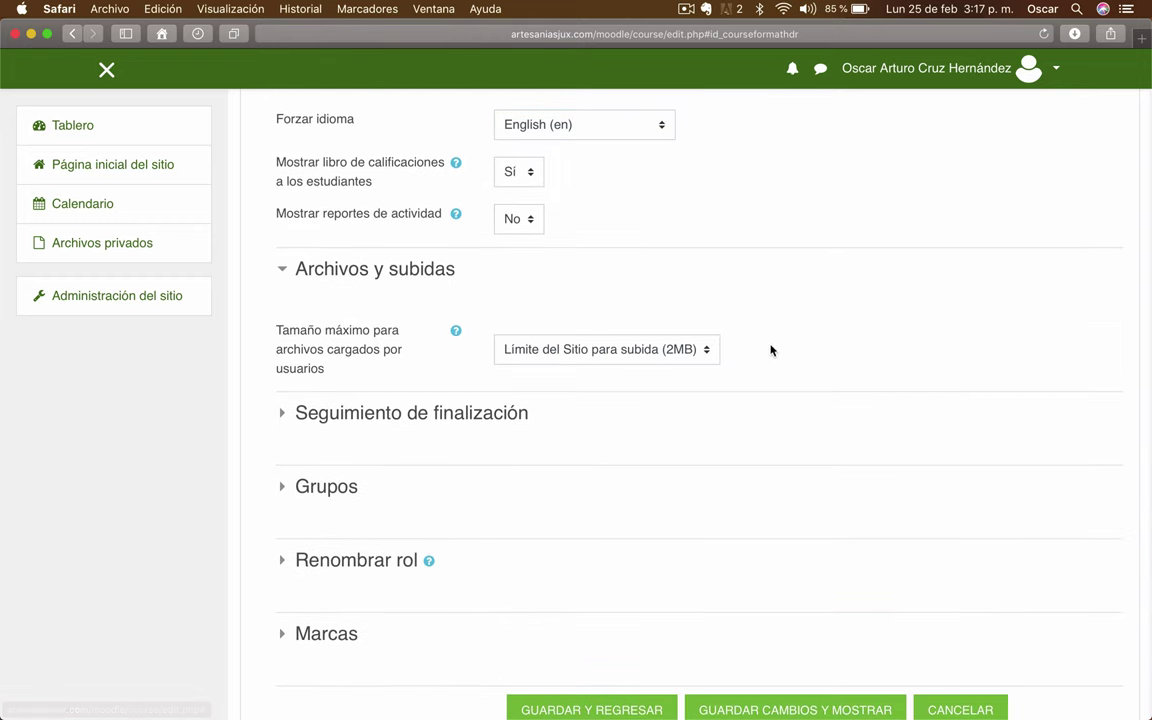
click(710, 350)
click(573, 349)
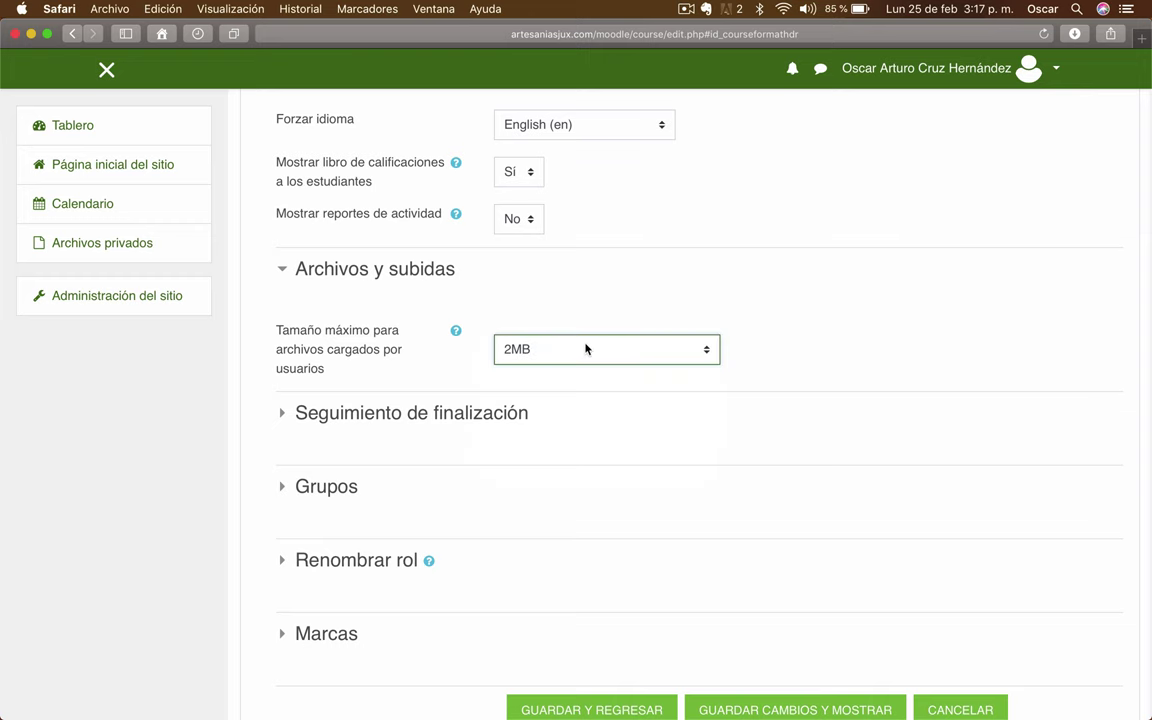
Step: Save the new course and proceed from its participants page to the course content
scroll(820, 350, down, 3)
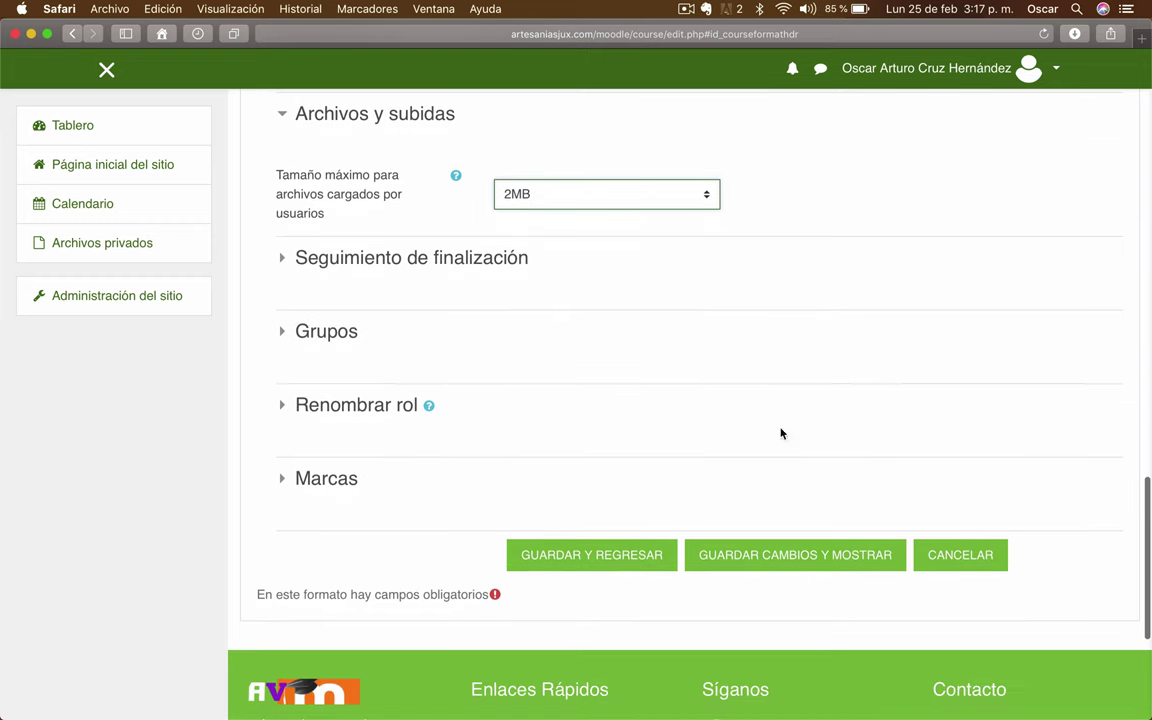
click(796, 554)
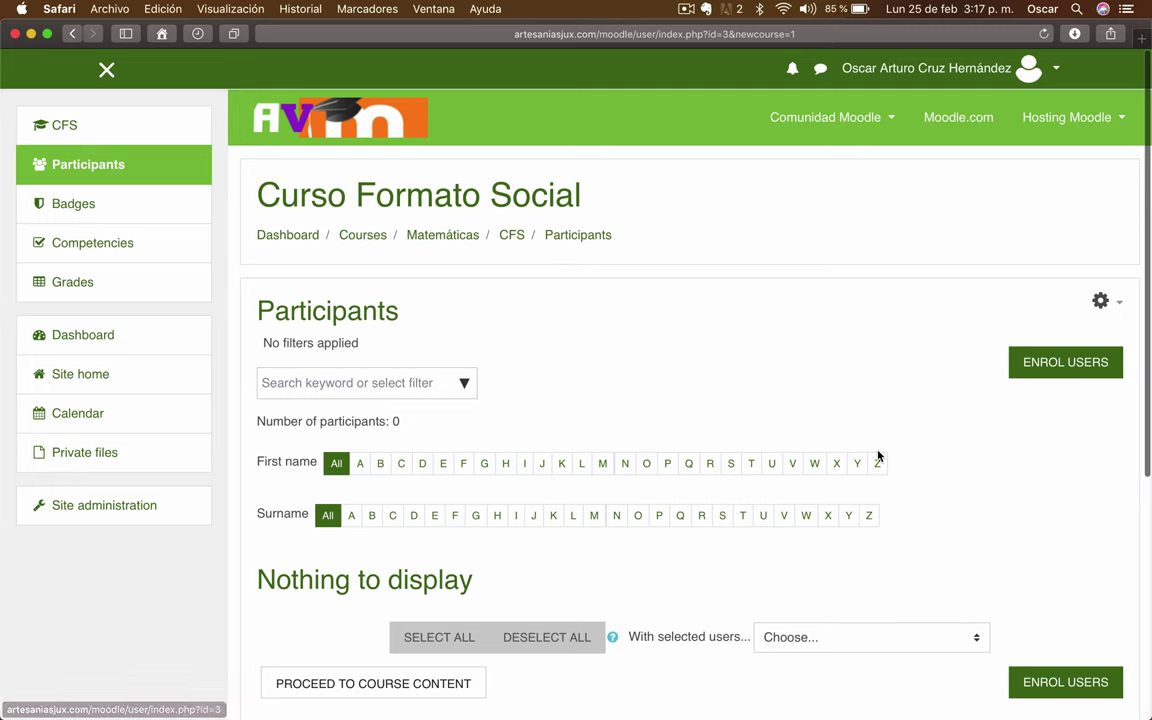
scroll(887, 537, down, 5)
scroll(888, 537, up, 3)
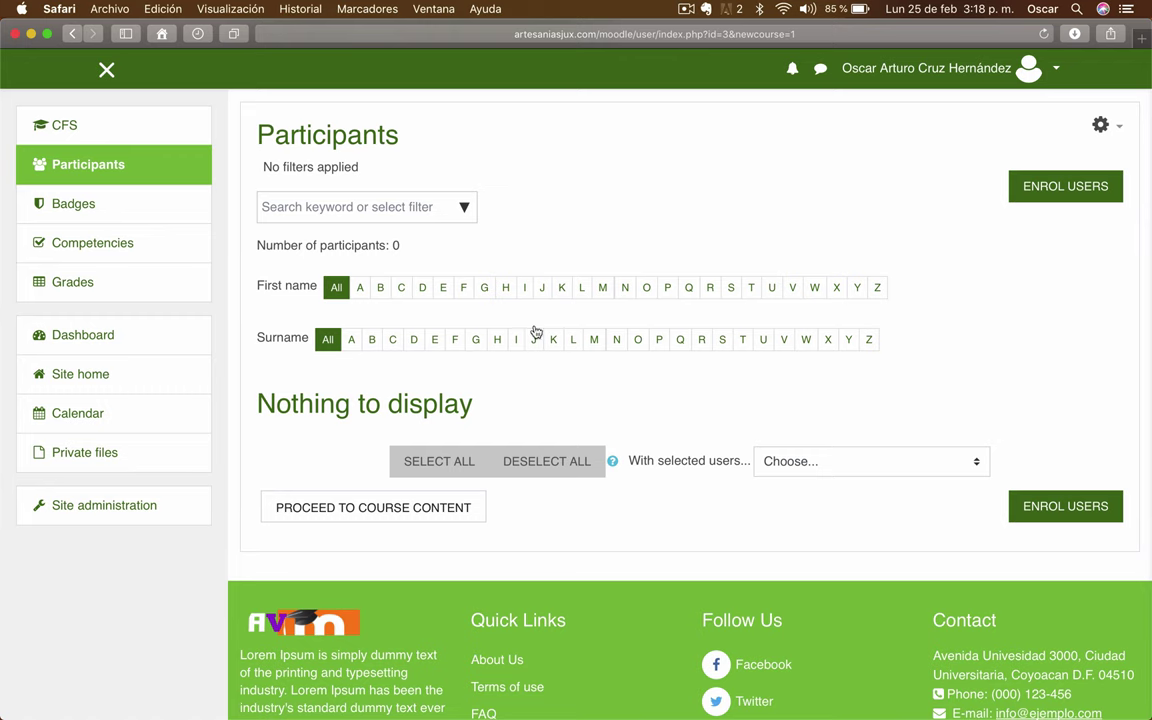
click(406, 516)
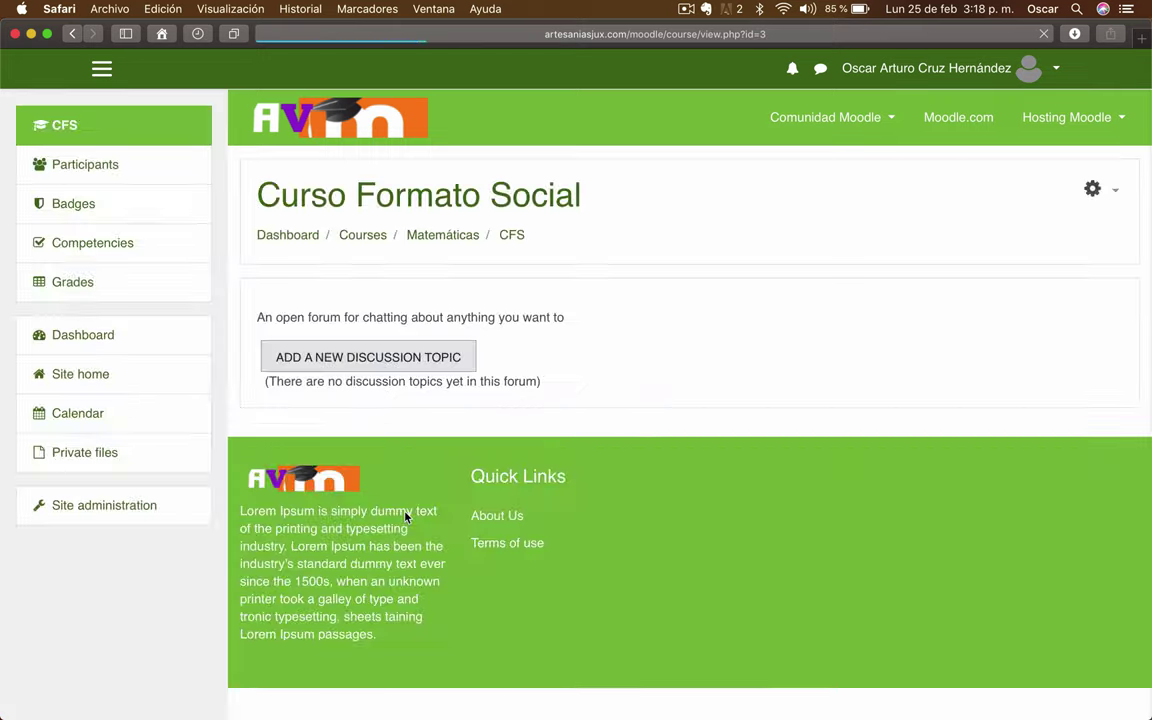
click(715, 453)
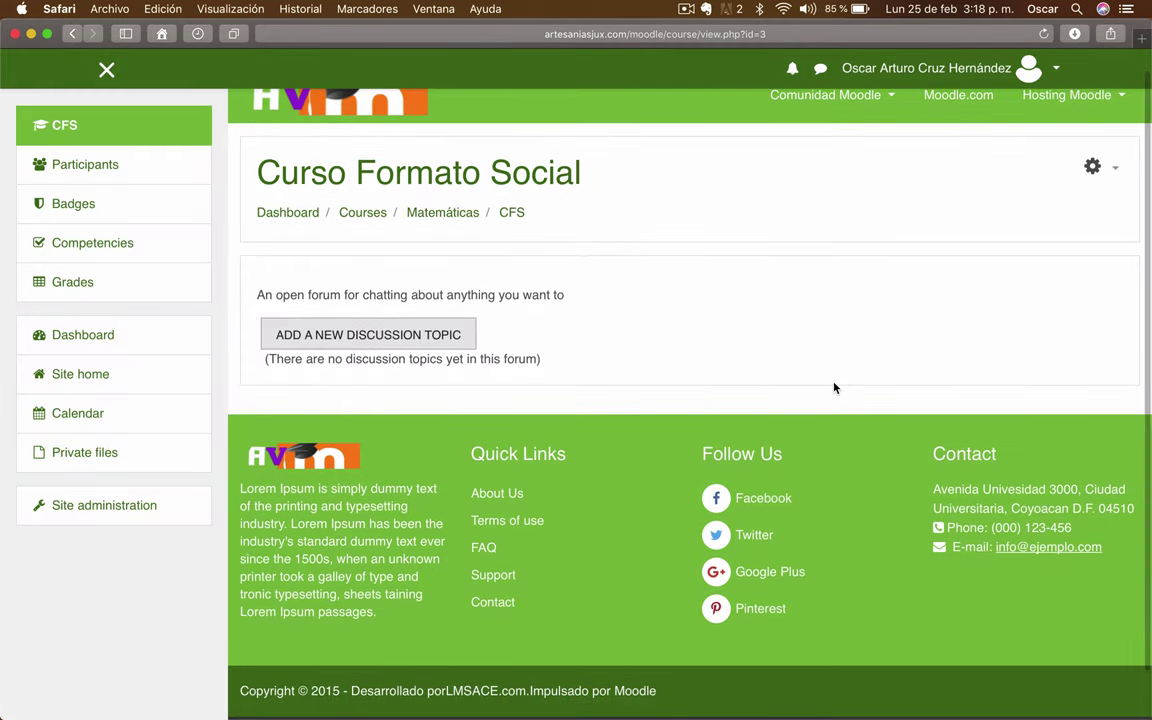
Step: Add a new discussion topic to the social forum with "Tema 1" as both subject and message
click(385, 342)
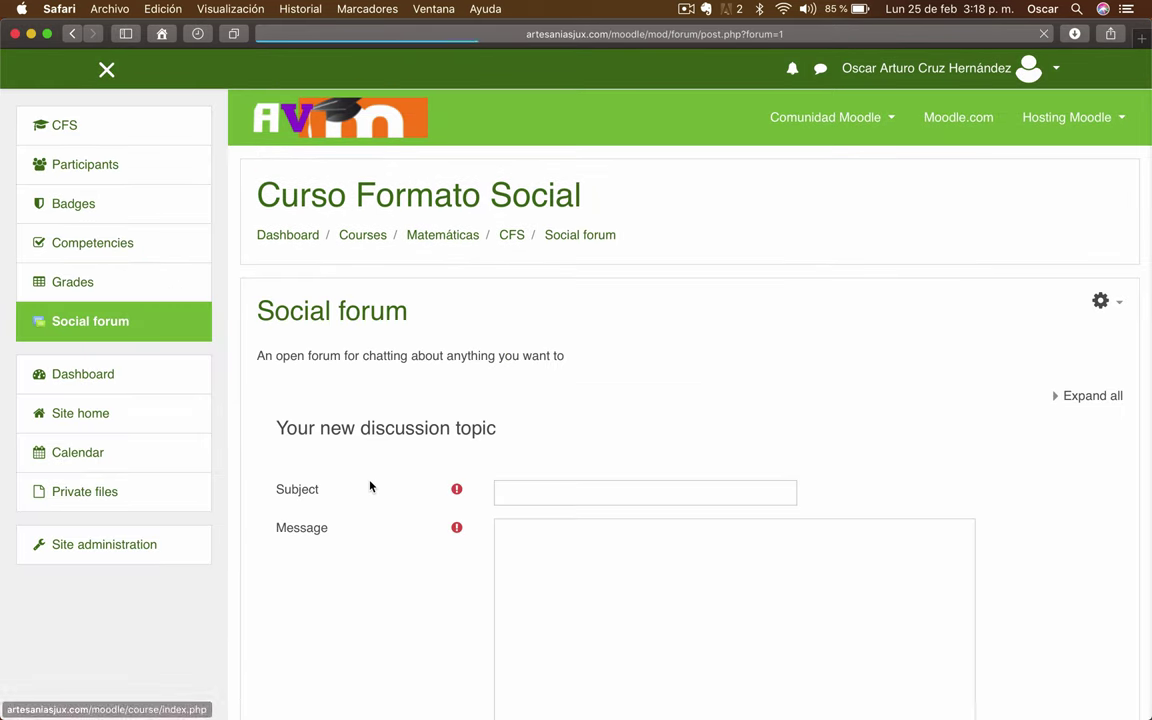
click(544, 450)
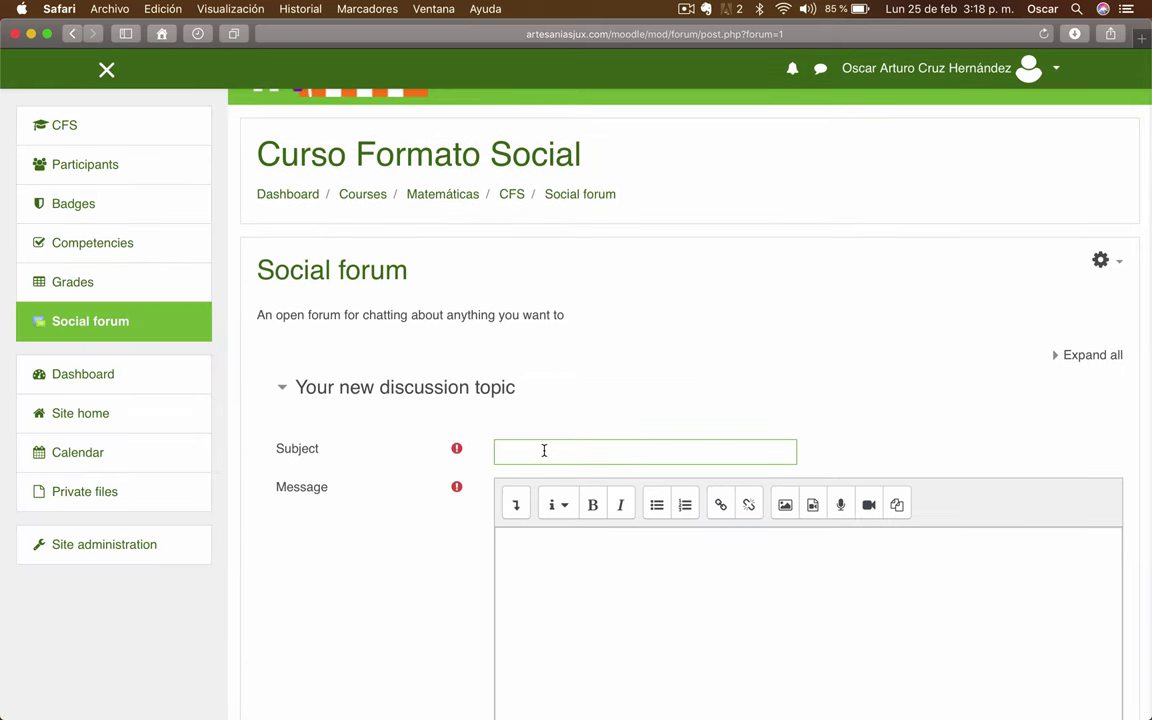
text(Tema)
text(2)
key(Tab)
text(Tema 1)
scroll(437, 566, down, 5)
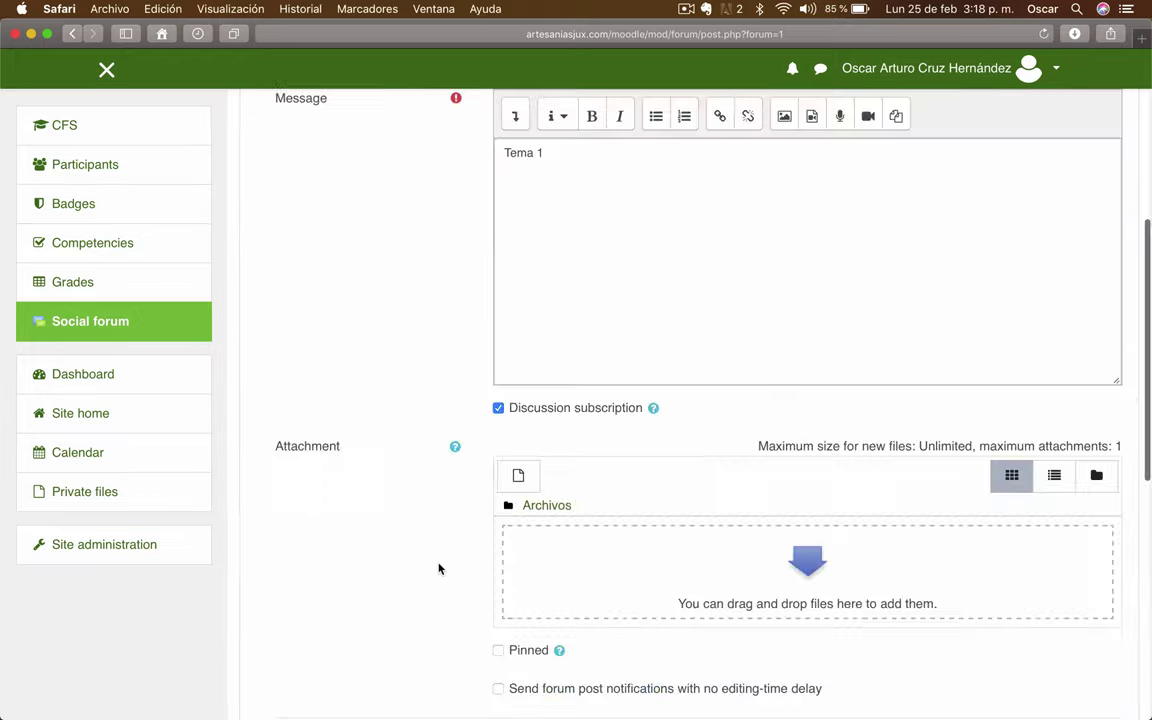
Step: Add another discussion topic to the social forum with "Tema 5" as both subject and message
click(443, 391)
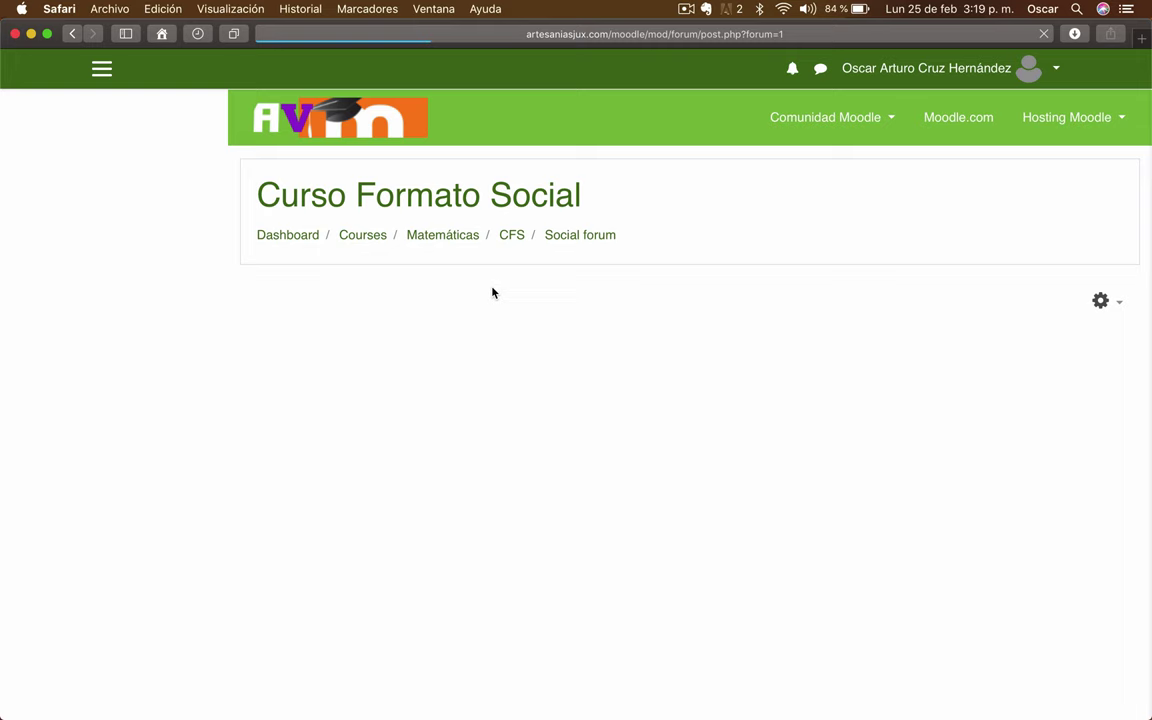
click(545, 491)
text(Tema)
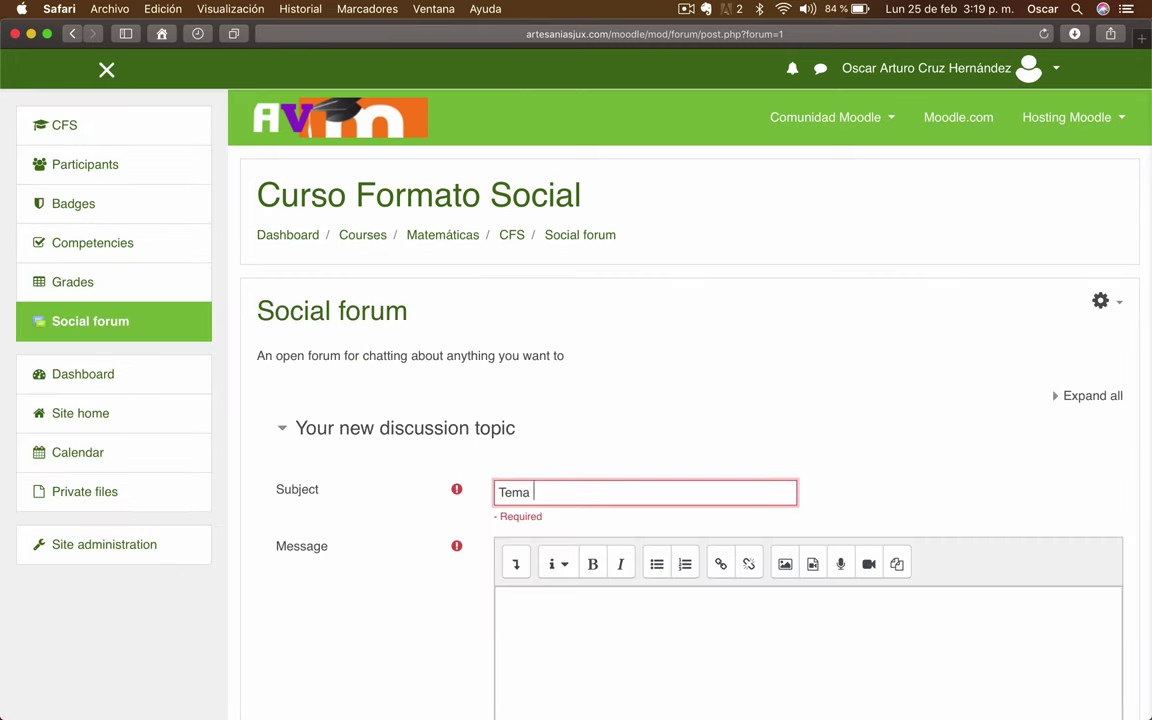
text( 5)
scroll(581, 452, down, 4)
click(581, 452)
text(Tema 5)
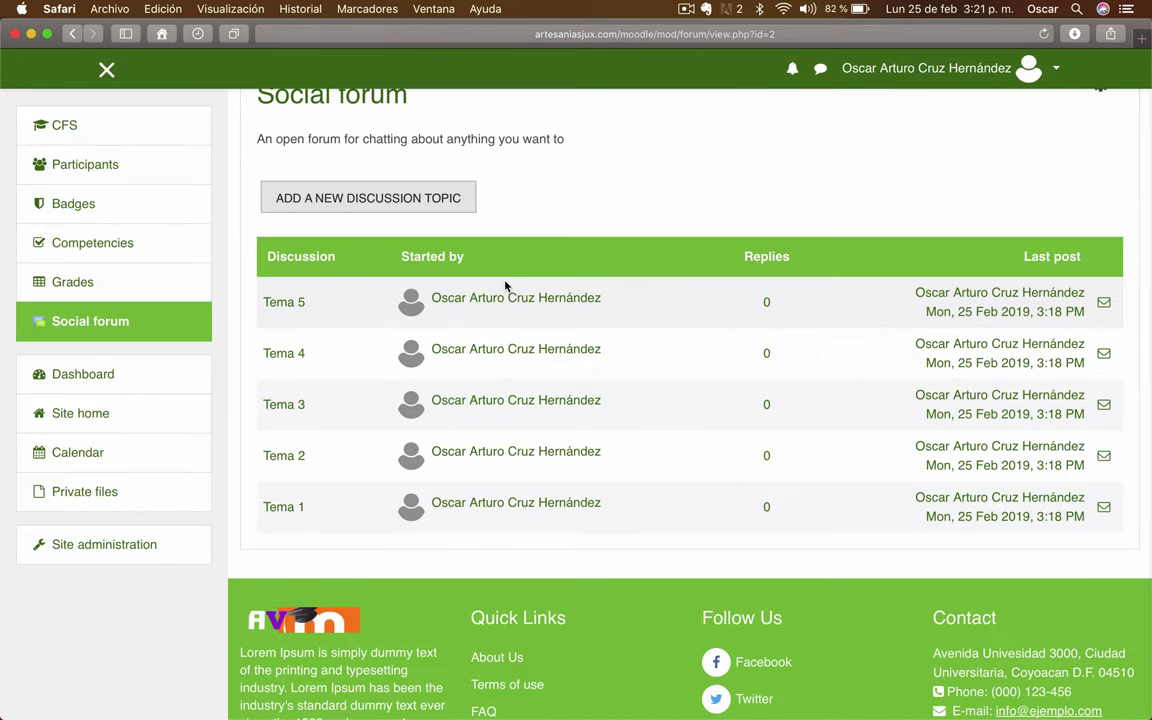
Step: Review the social forum's list of discussions, then open the Tema 5 discussion and examine its post and available actions
scroll(505, 287, up, 5)
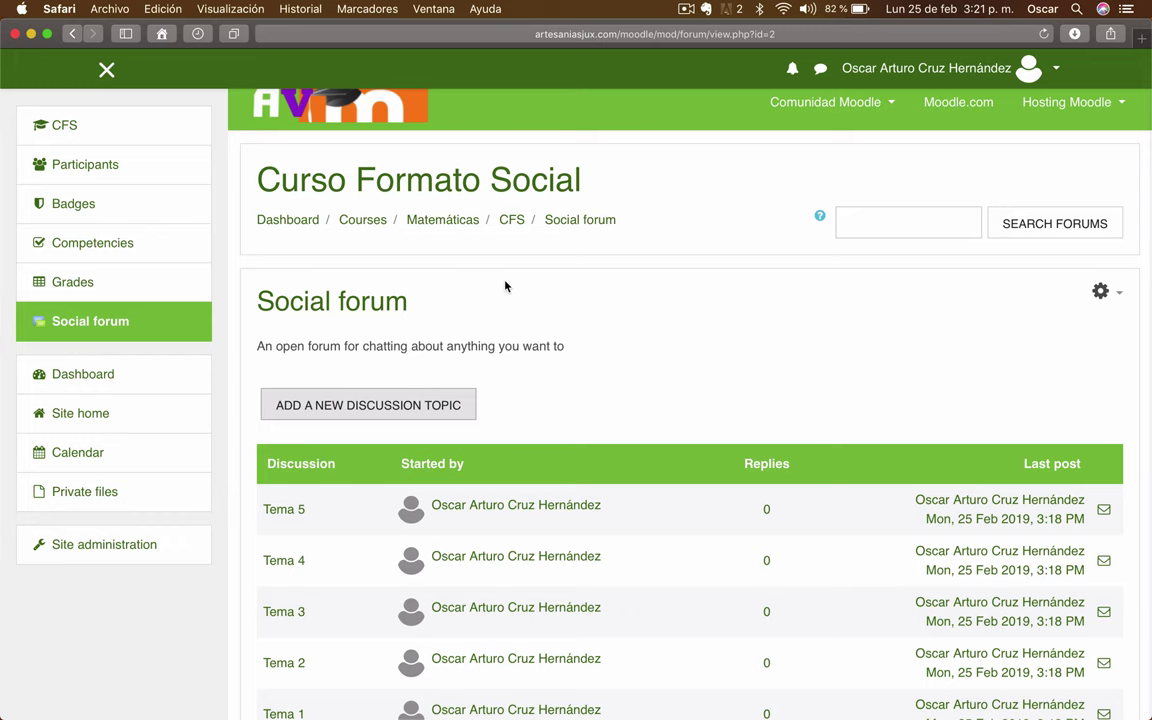
scroll(506, 286, down, 3)
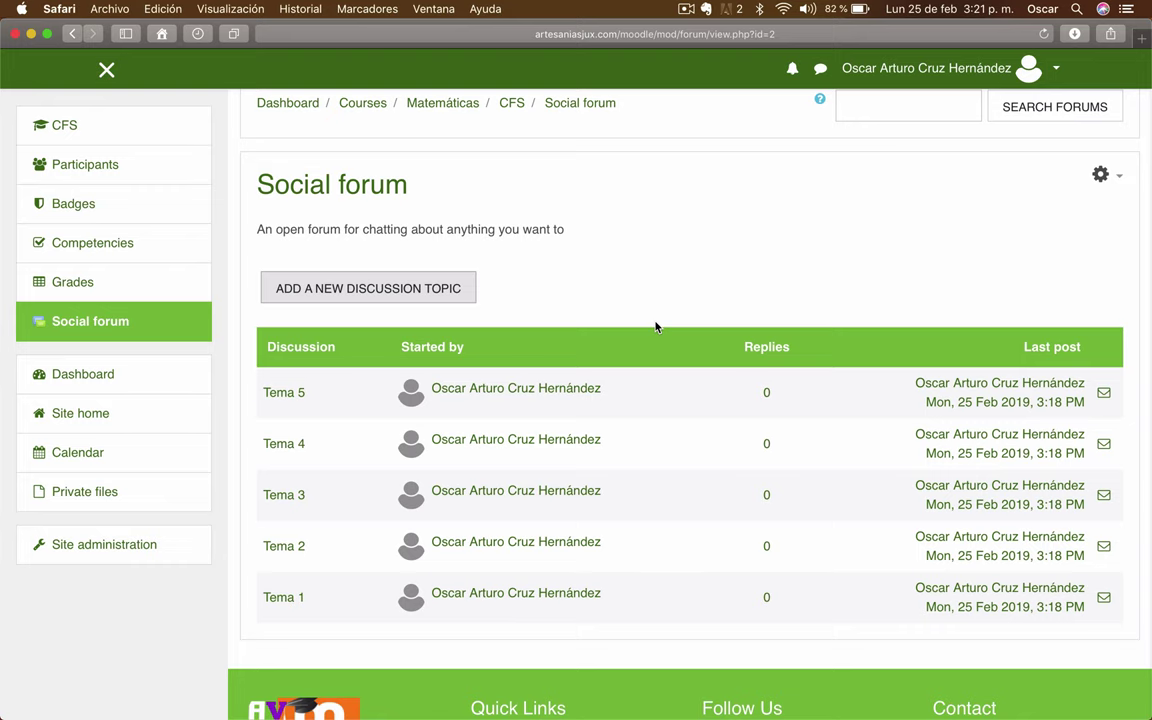
click(288, 396)
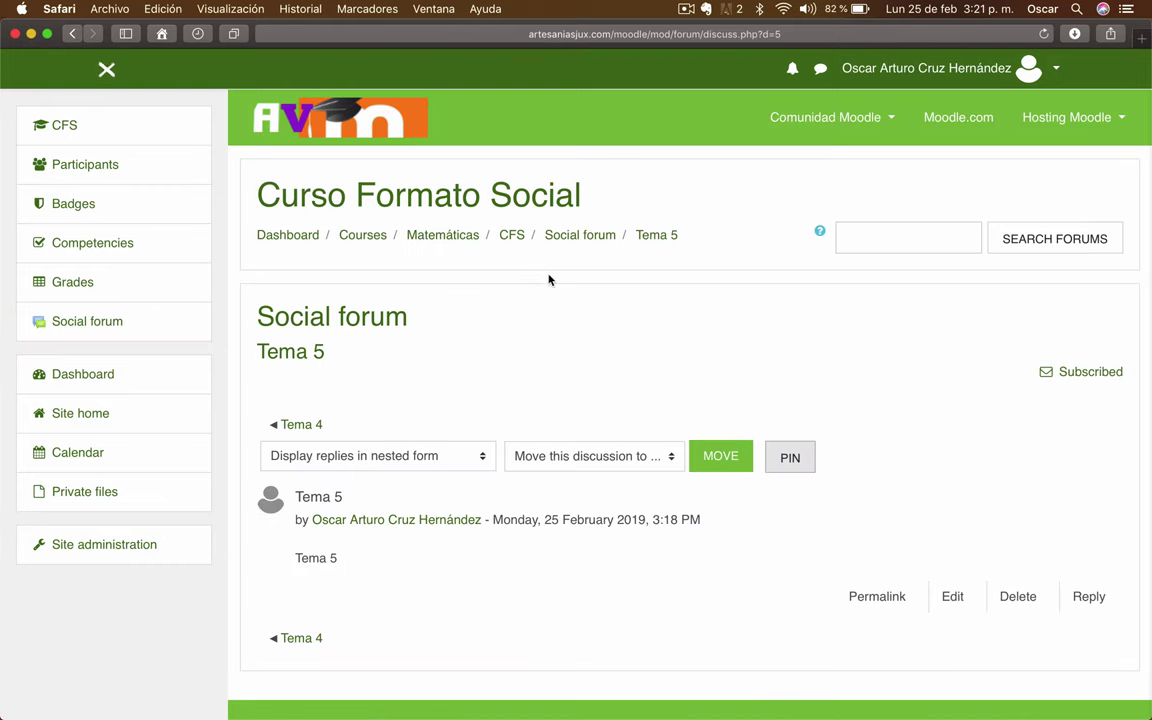
scroll(728, 368, down, 3)
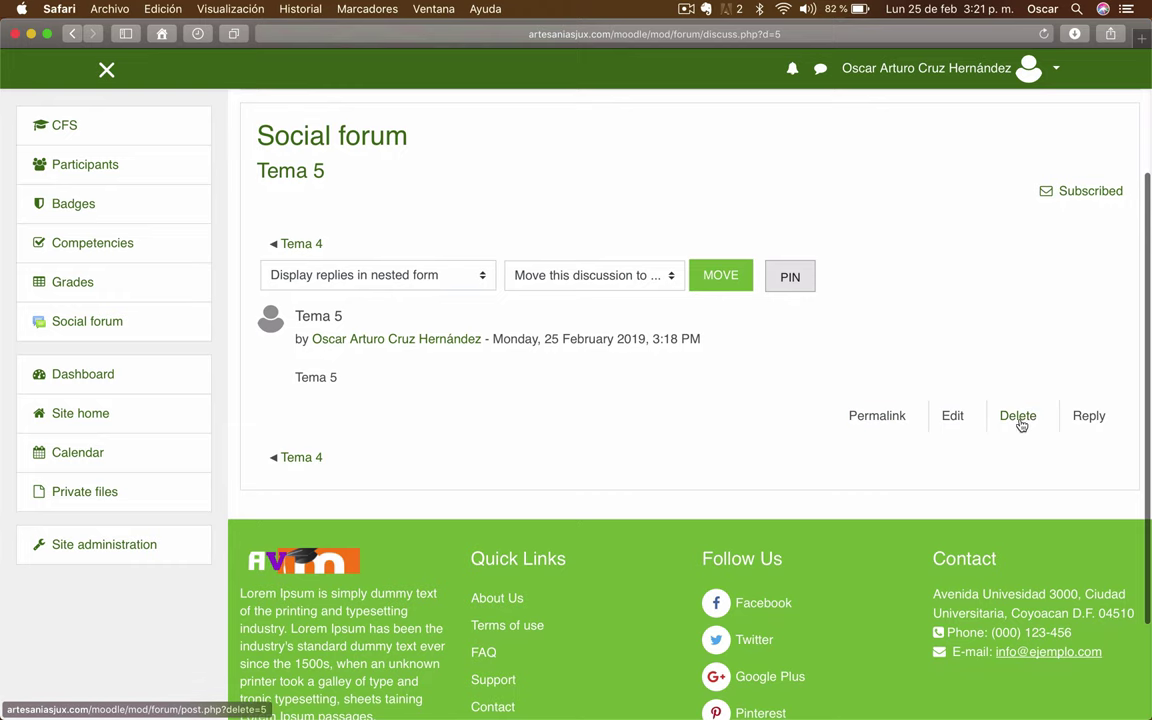
scroll(599, 473, up, 2)
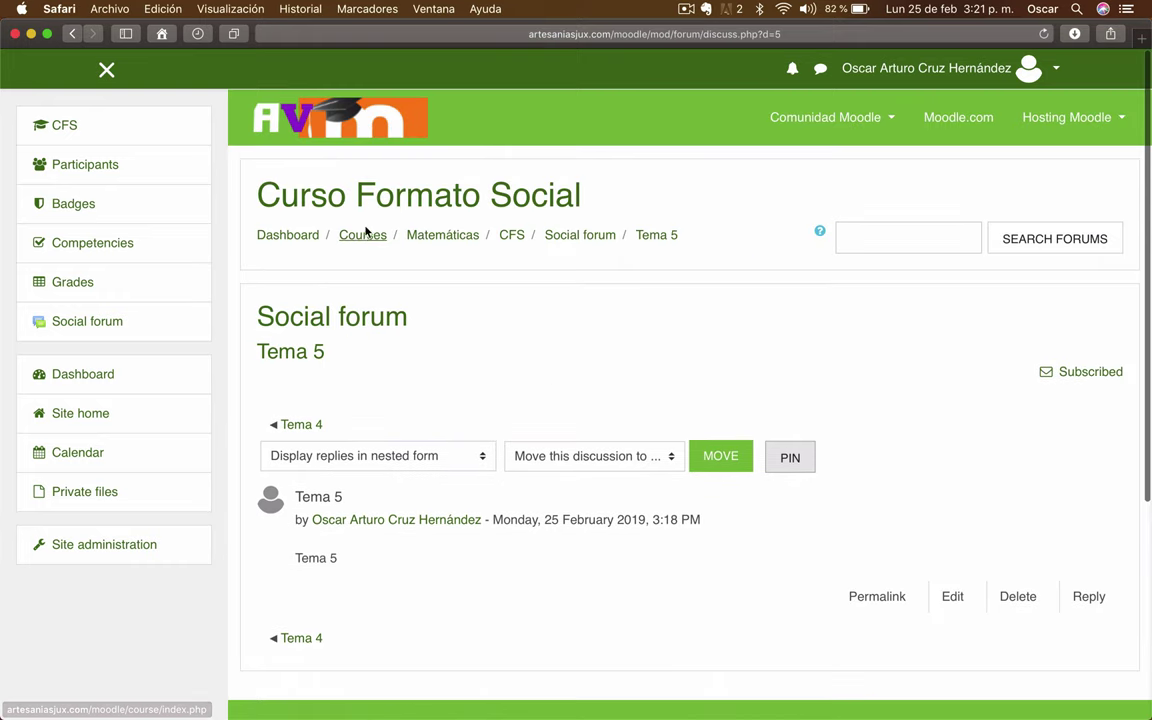
Step: Return to the CFS course main page and review the course title and the discussion topics shown there
click(512, 235)
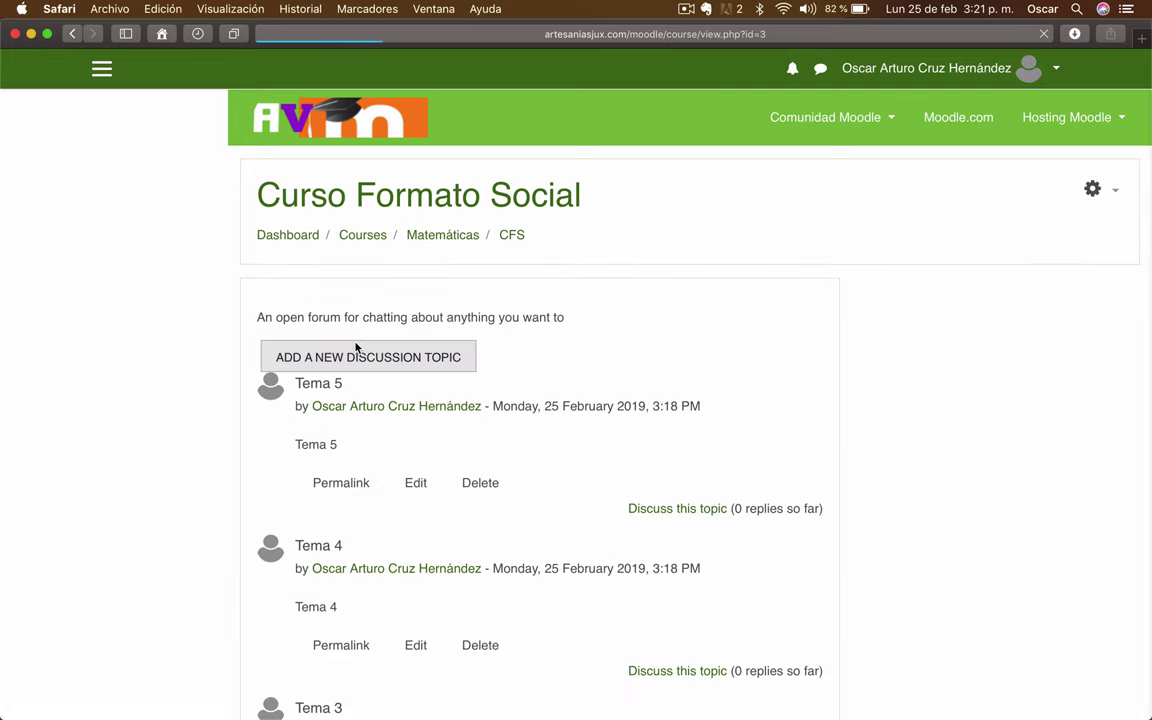
scroll(484, 380, down, 5)
scroll(484, 380, down, 5)
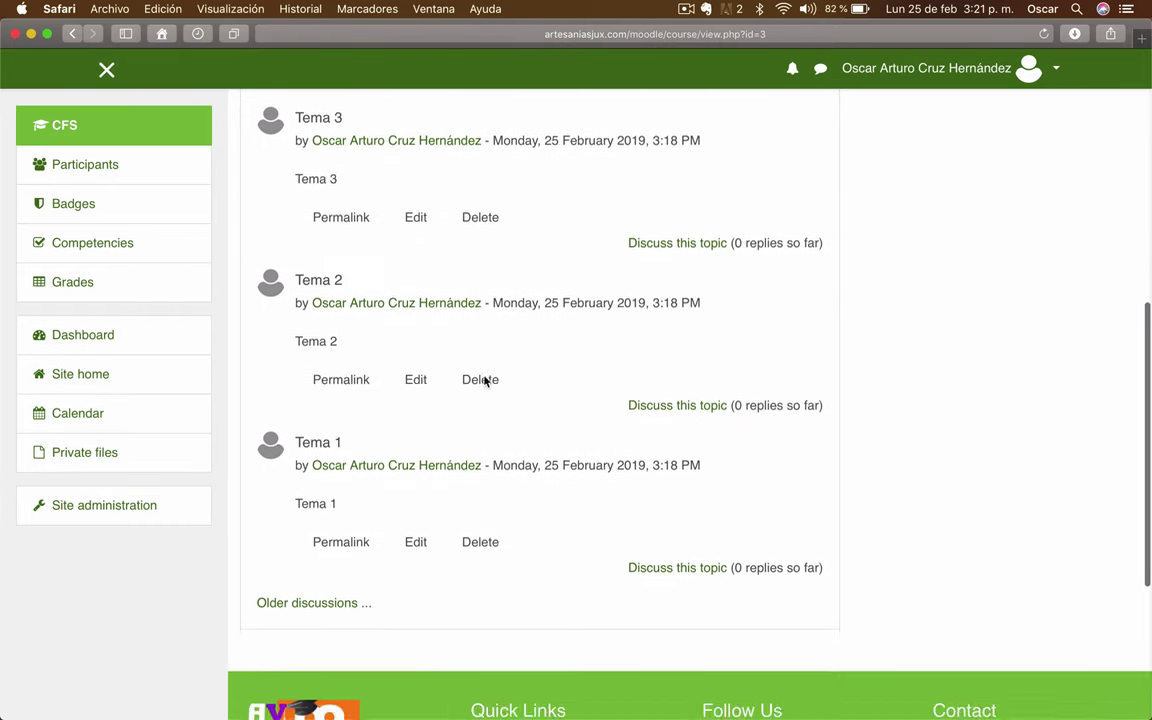
scroll(485, 383, up, 2)
scroll(485, 383, up, 10)
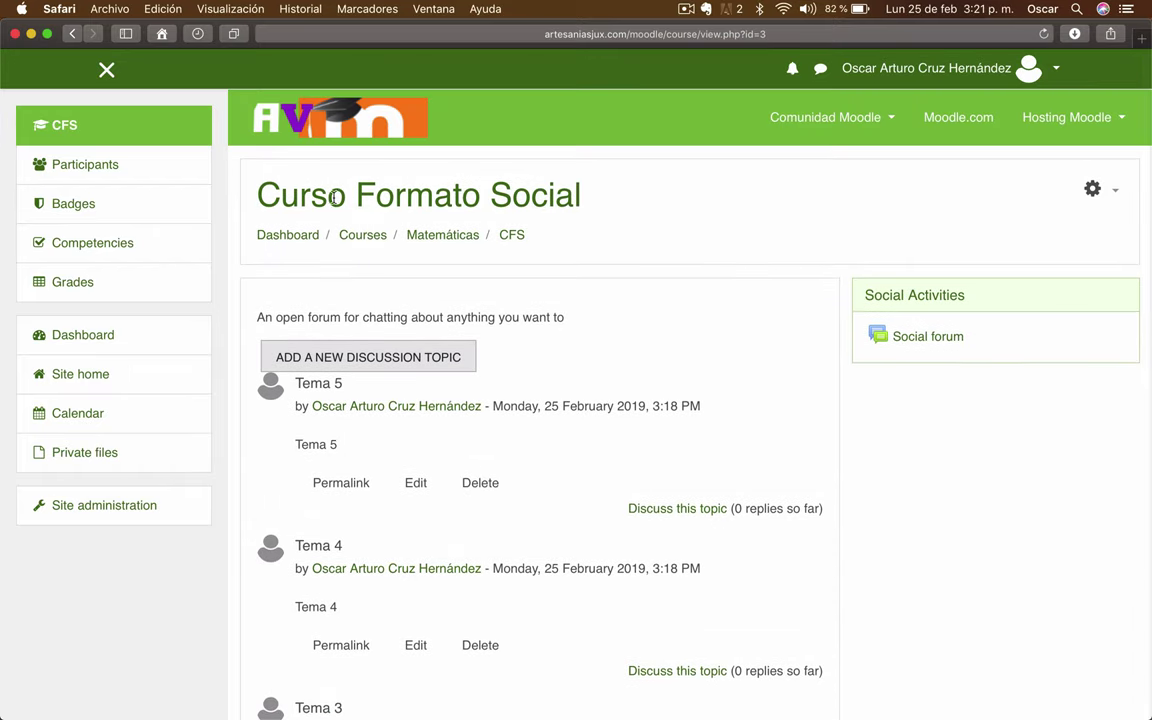
triple_click(422, 203)
click(572, 194)
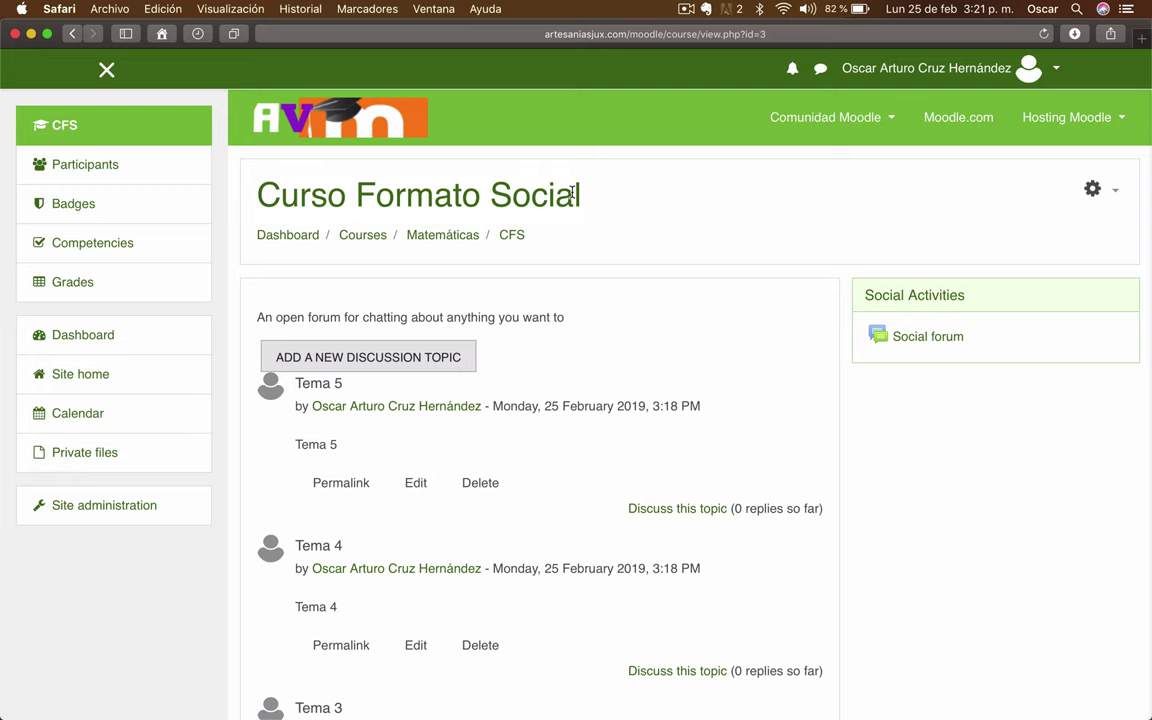